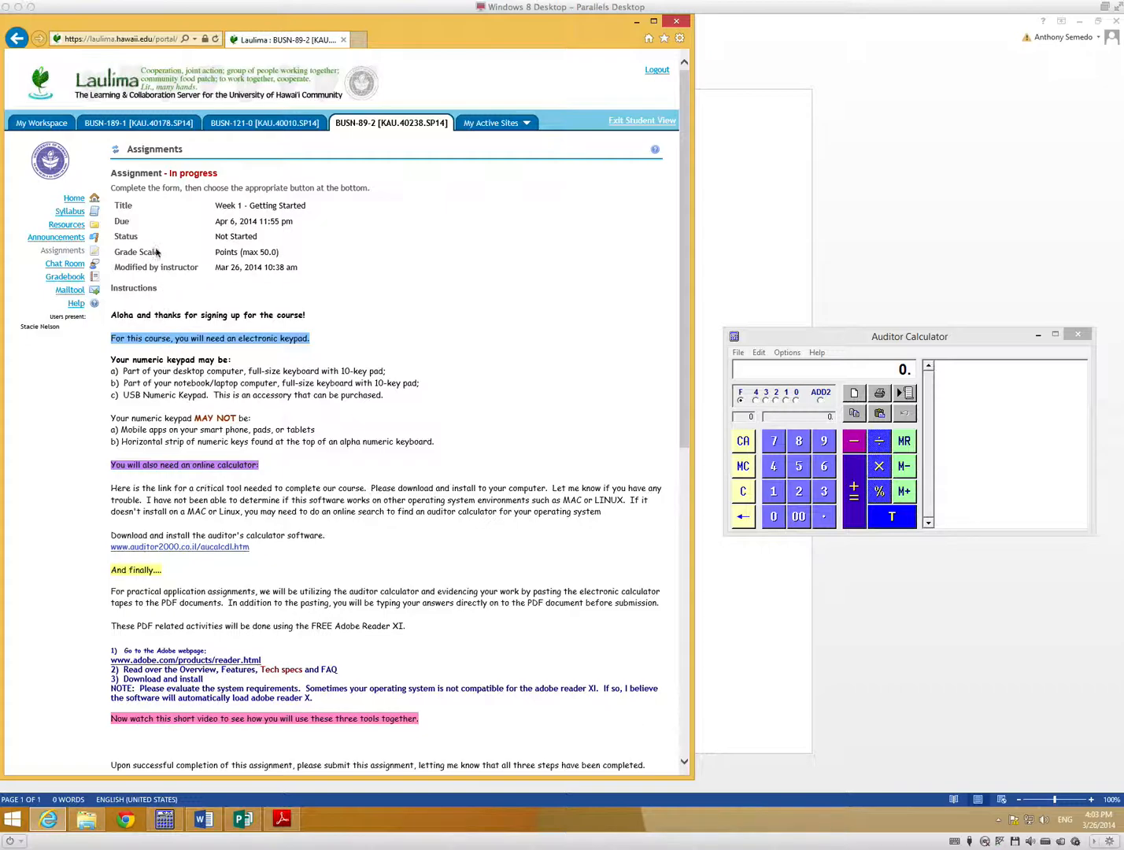
Open the Week 2 - Lessons II, III & IV assignment and its Lesson II - Decimals in Addition PDF attachment.
left_click(115, 151)
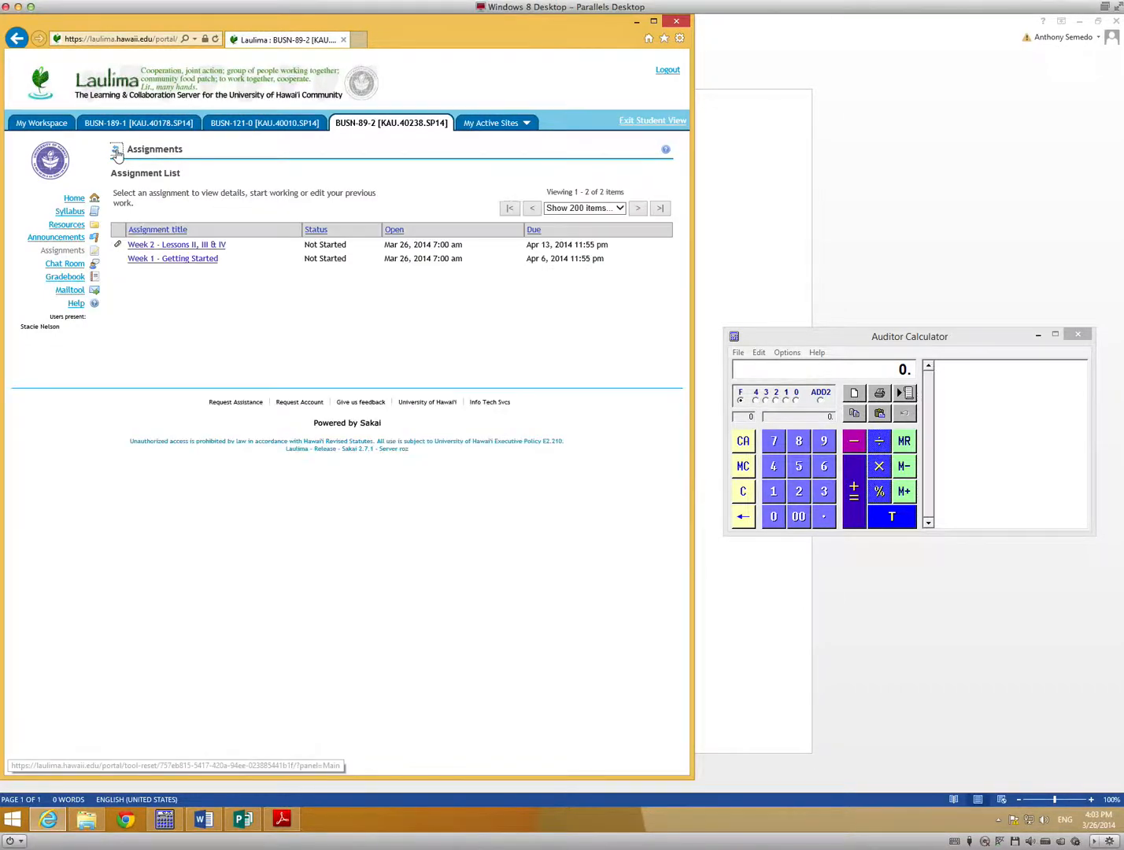
left_click(176, 245)
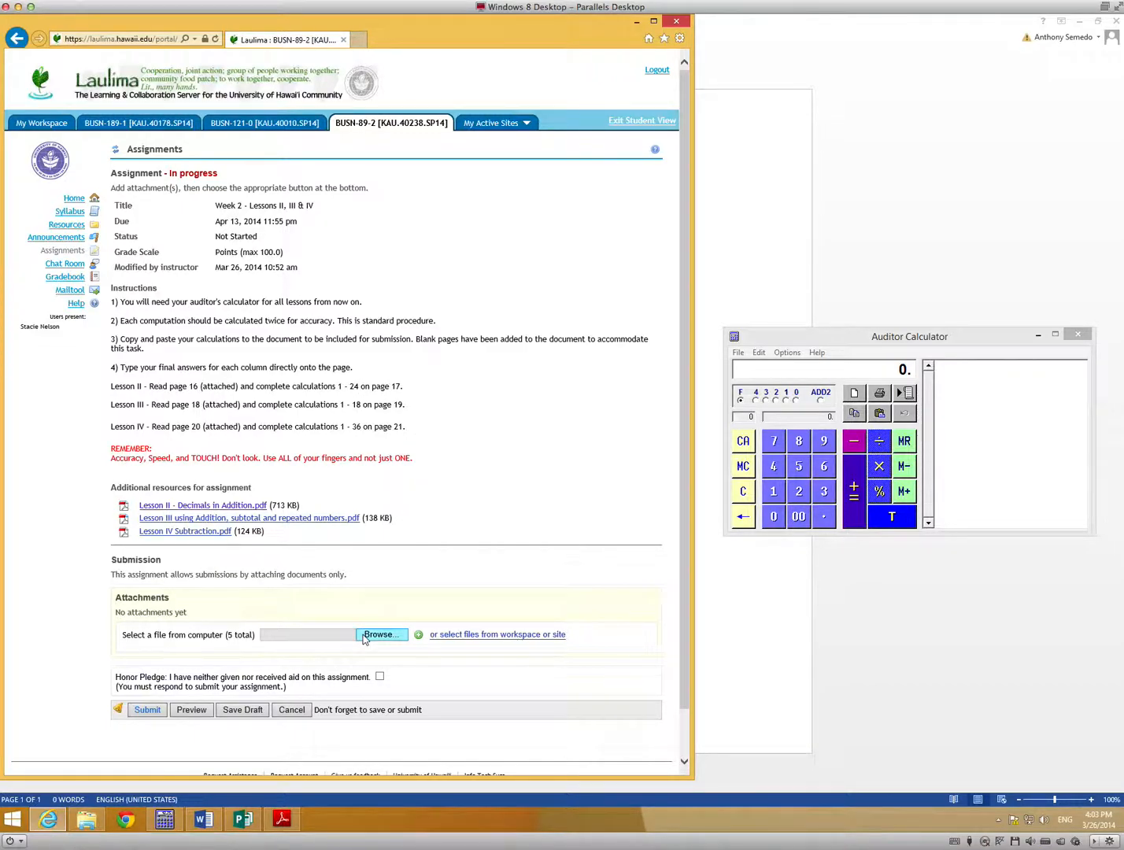
left_click(218, 506)
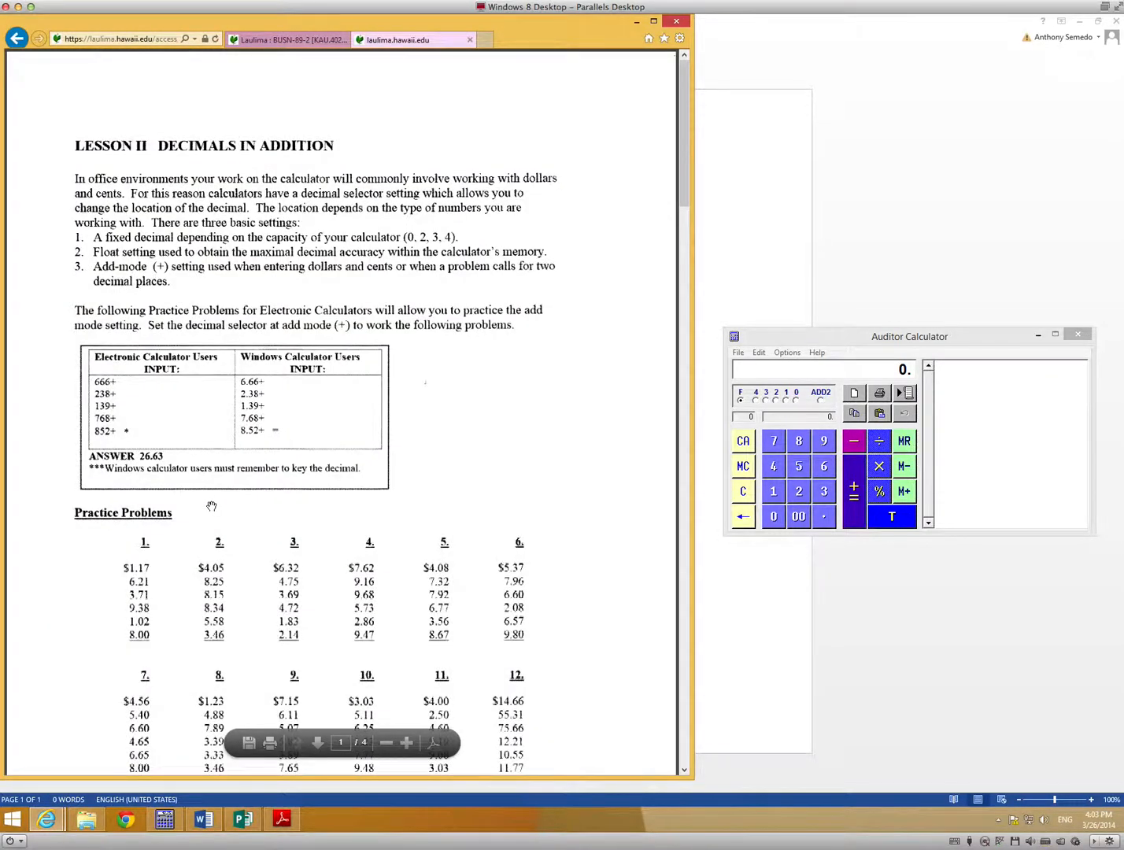
Save the Lesson II PDF to the desktop, adding the student's first name in front of the file name.
left_click(682, 41)
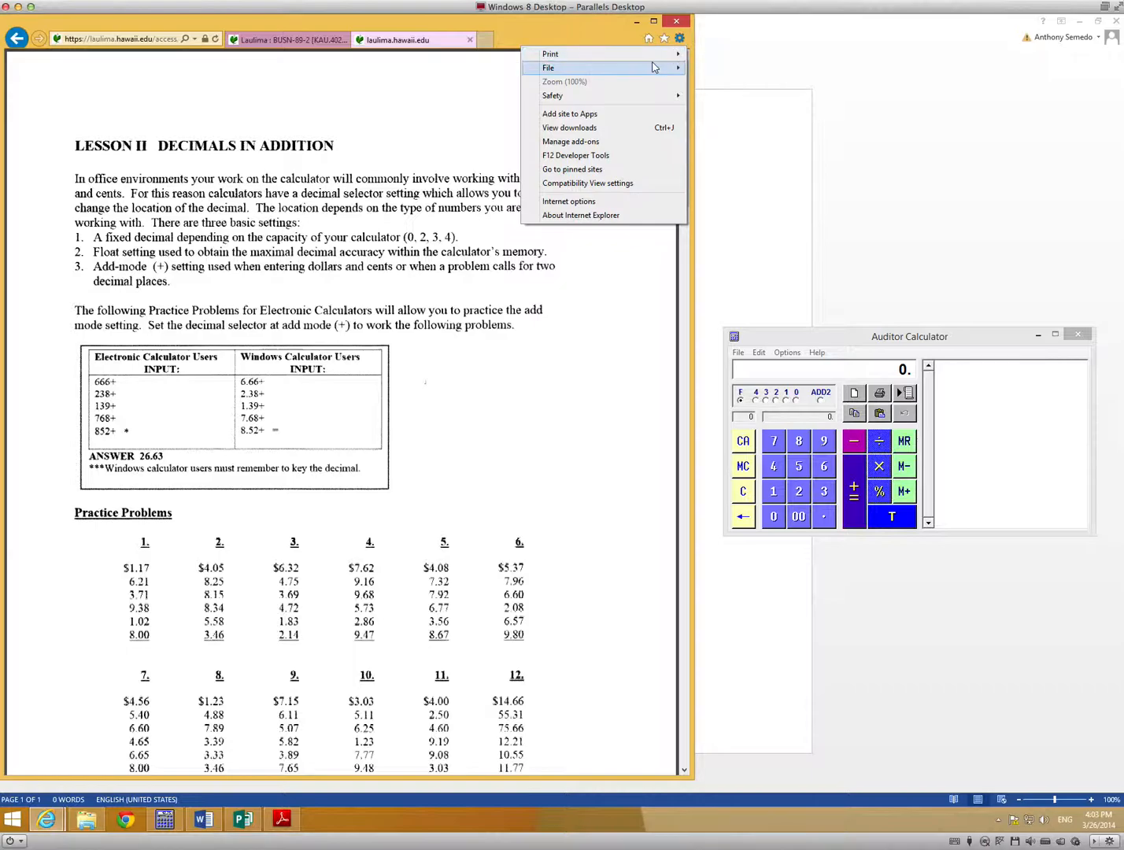
mouse_move(652, 67)
left_click(721, 82)
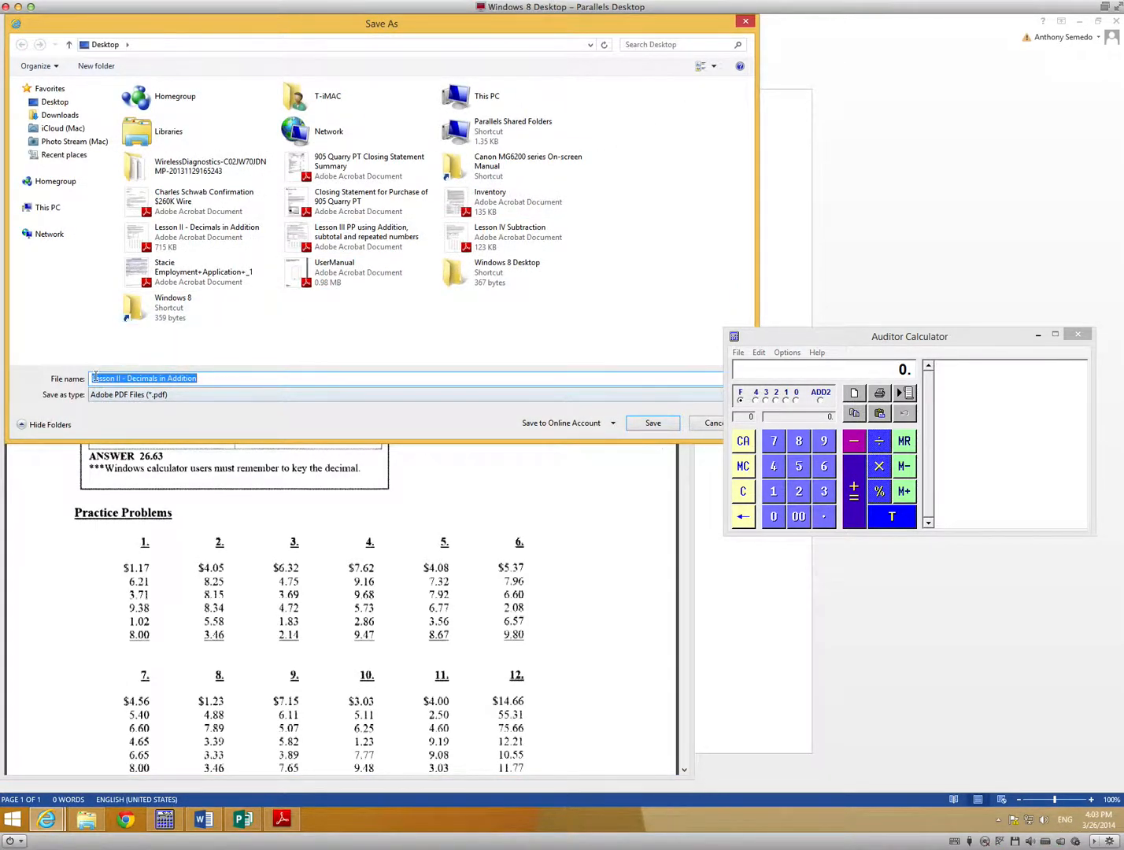
left_click(92, 378)
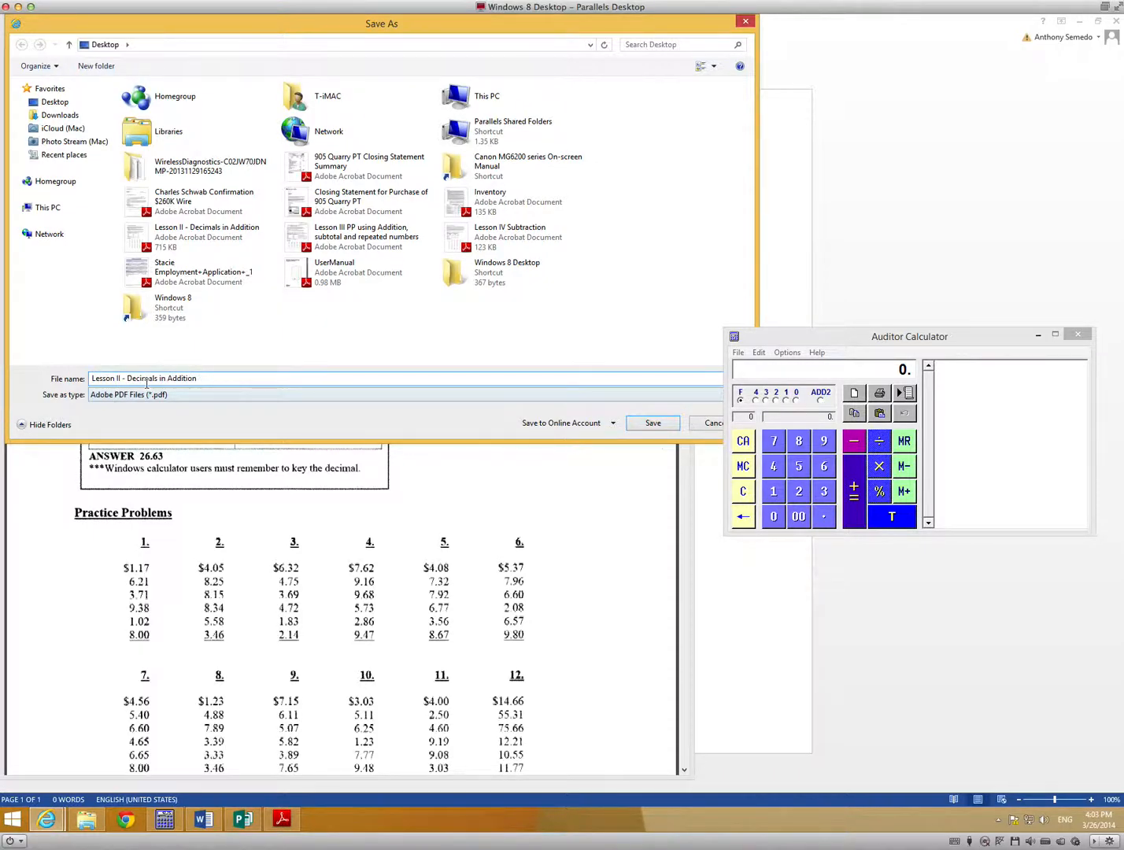
type("Stacie")
left_click(651, 423)
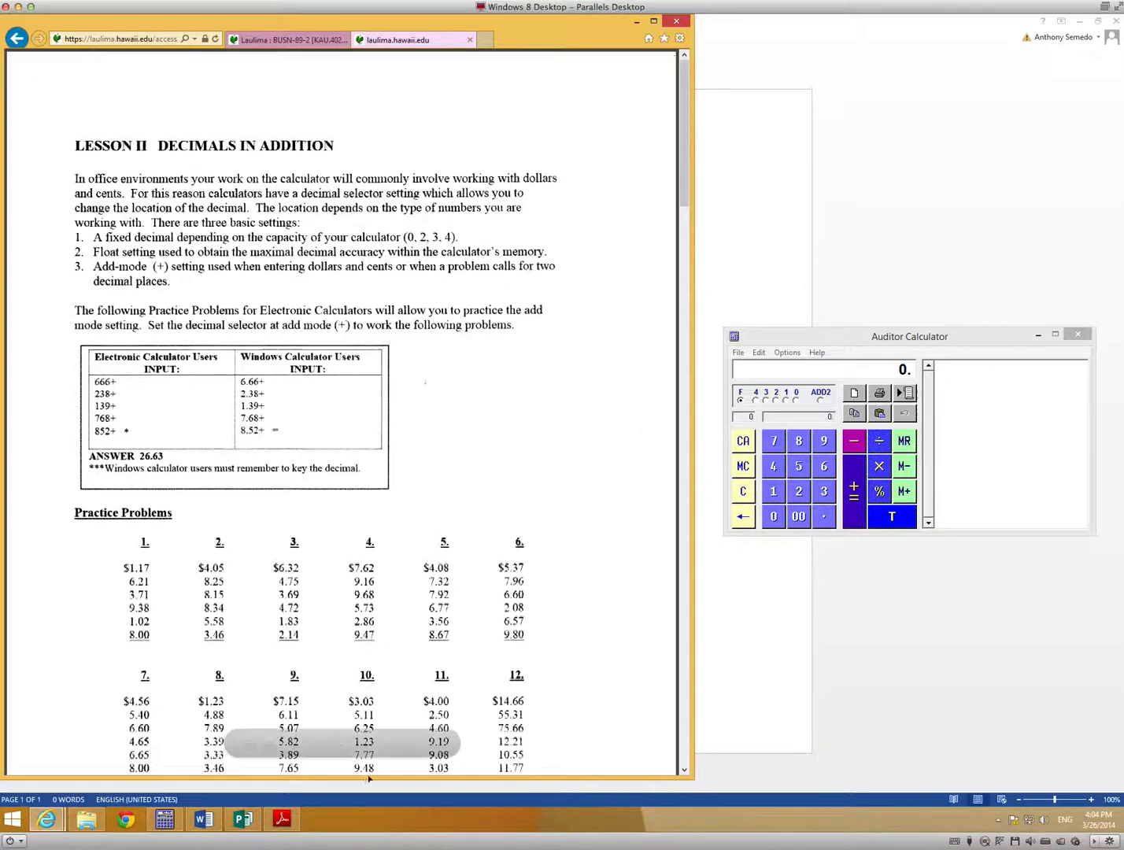
Launch Adobe Reader and open the renamed Lesson II - Decimals in Addition PDF from the desktop.
left_click(282, 820)
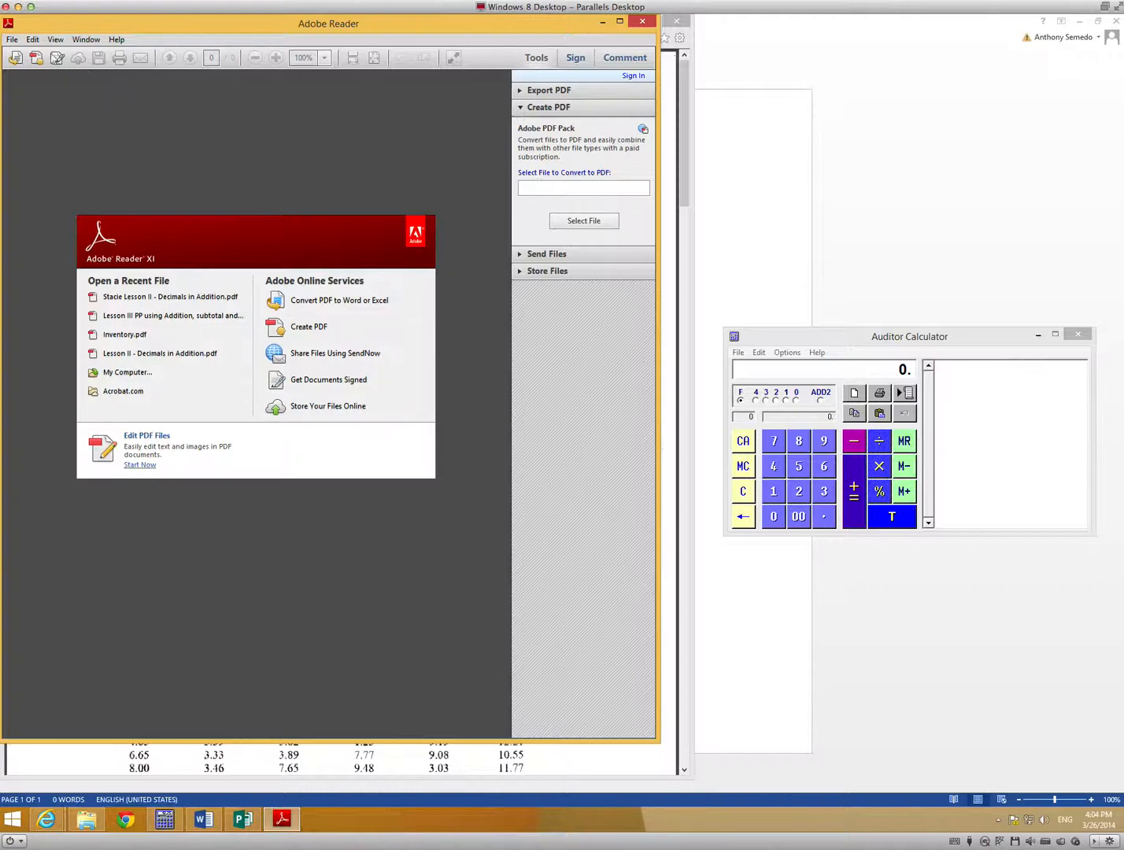
left_click(14, 41)
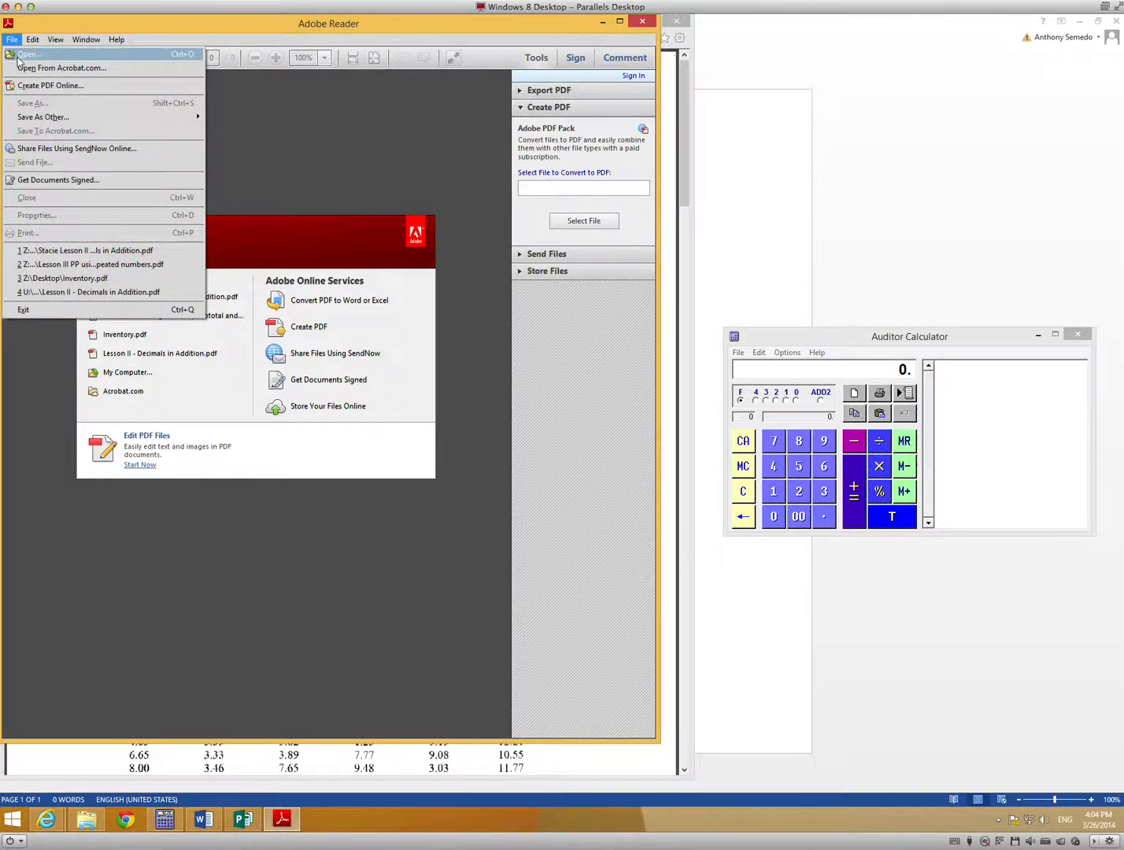
left_click(23, 57)
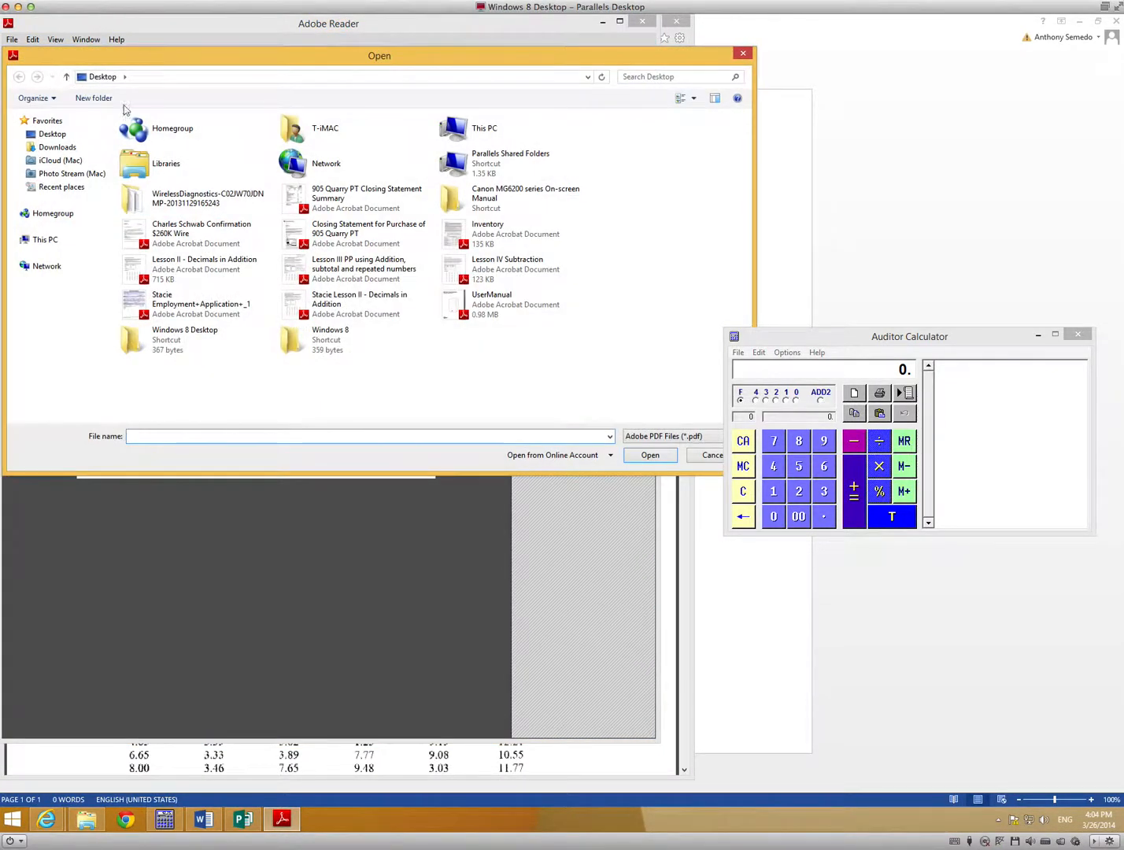
double_click(339, 302)
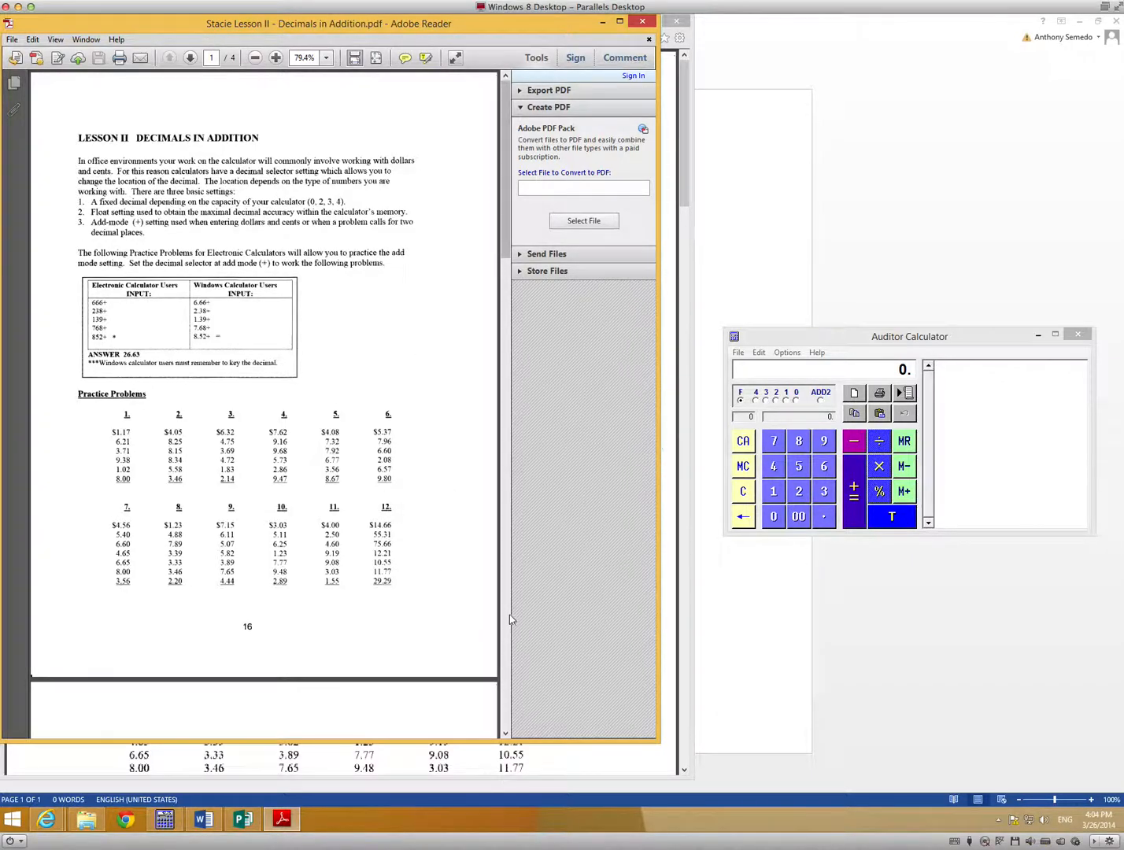
In the auditor calculator, add problem 1's values 1.17, 6.21, 3.71, 9.38, 1.02 and 8.00 and total them.
scroll(504, 323, "down", 5)
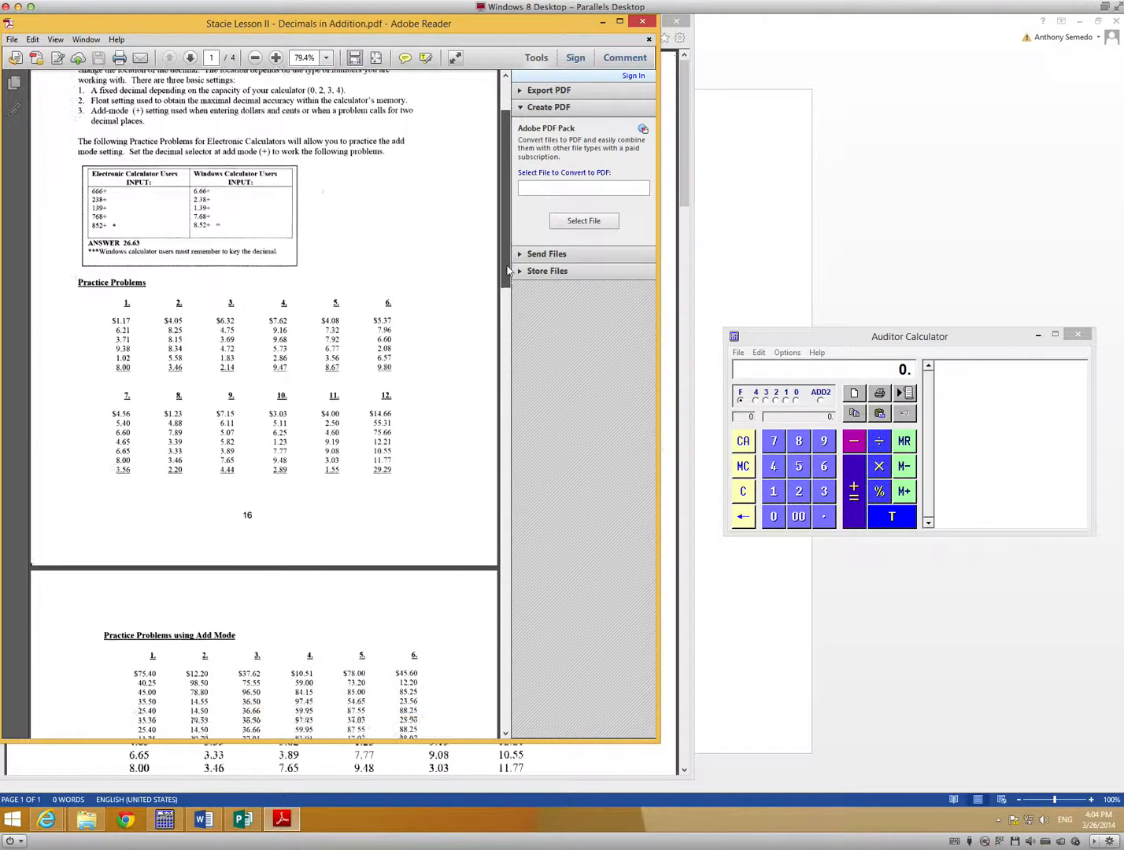
scroll(504, 323, "down", 3)
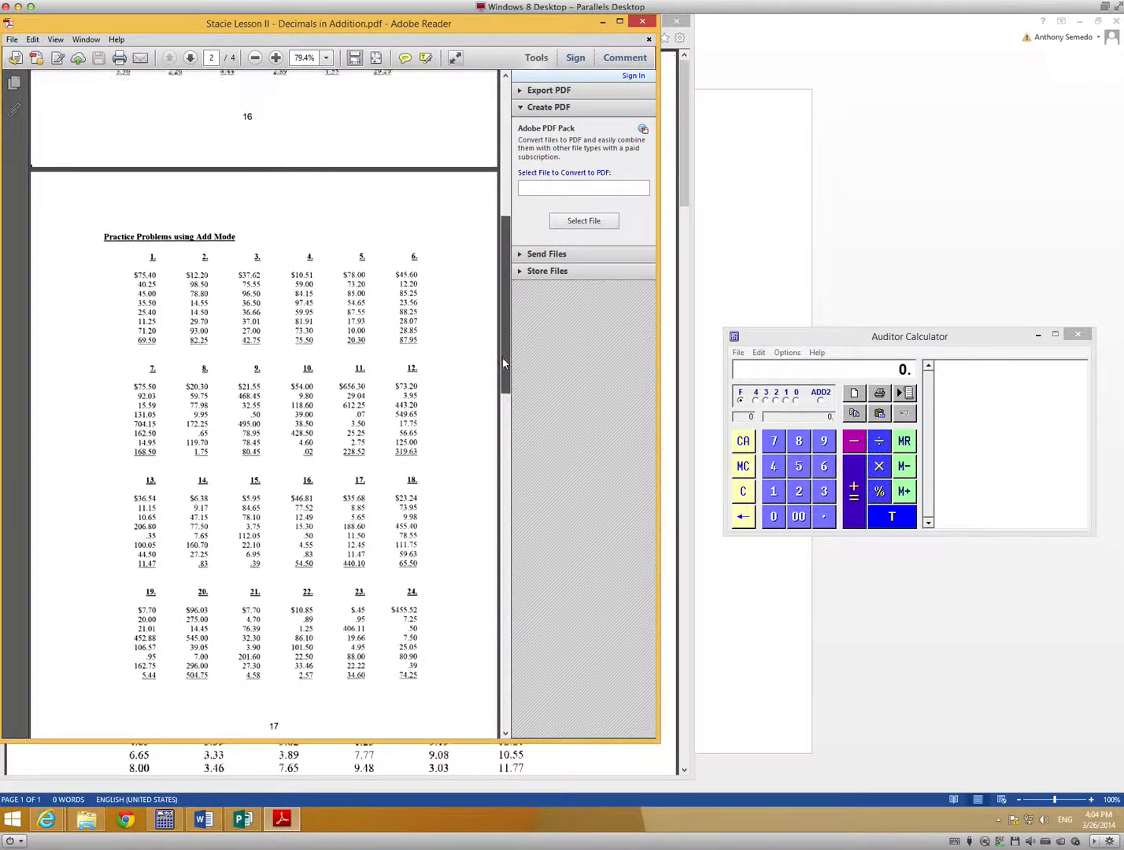
scroll(510, 287, "up", 6)
scroll(510, 282, "up", 3)
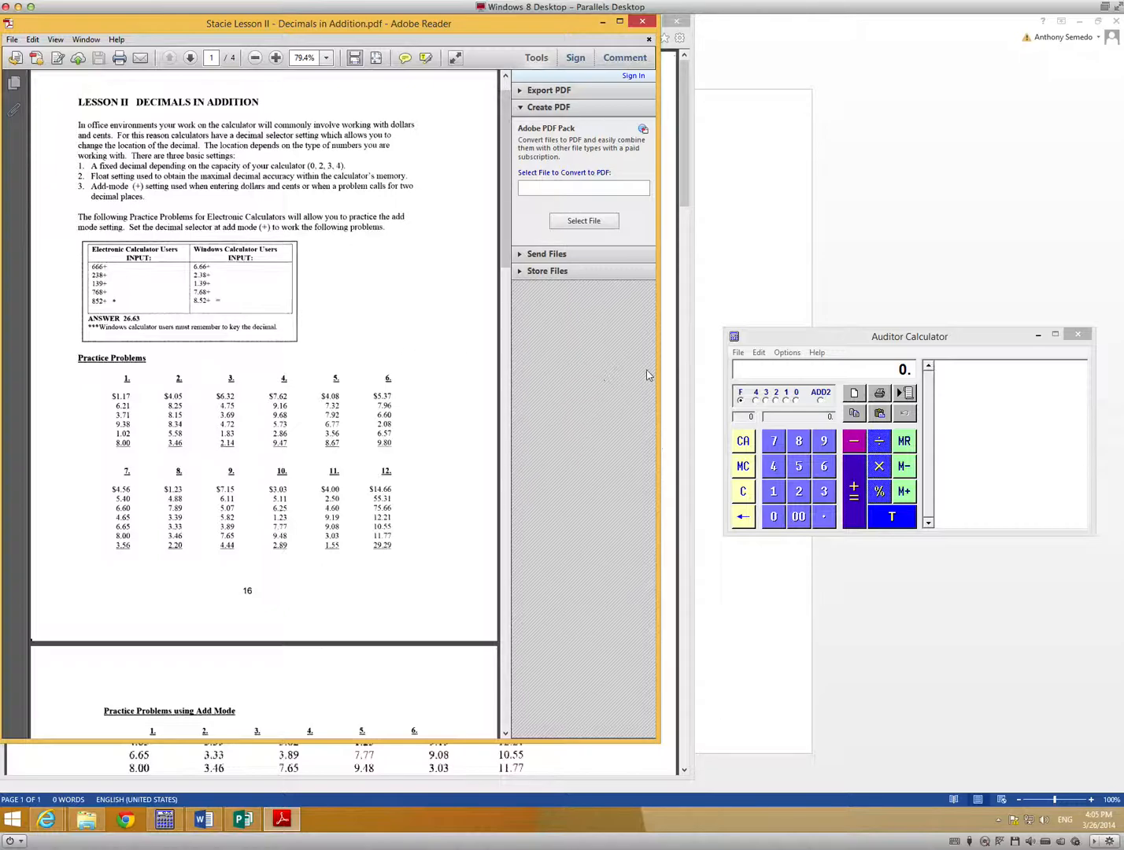
left_click(825, 341)
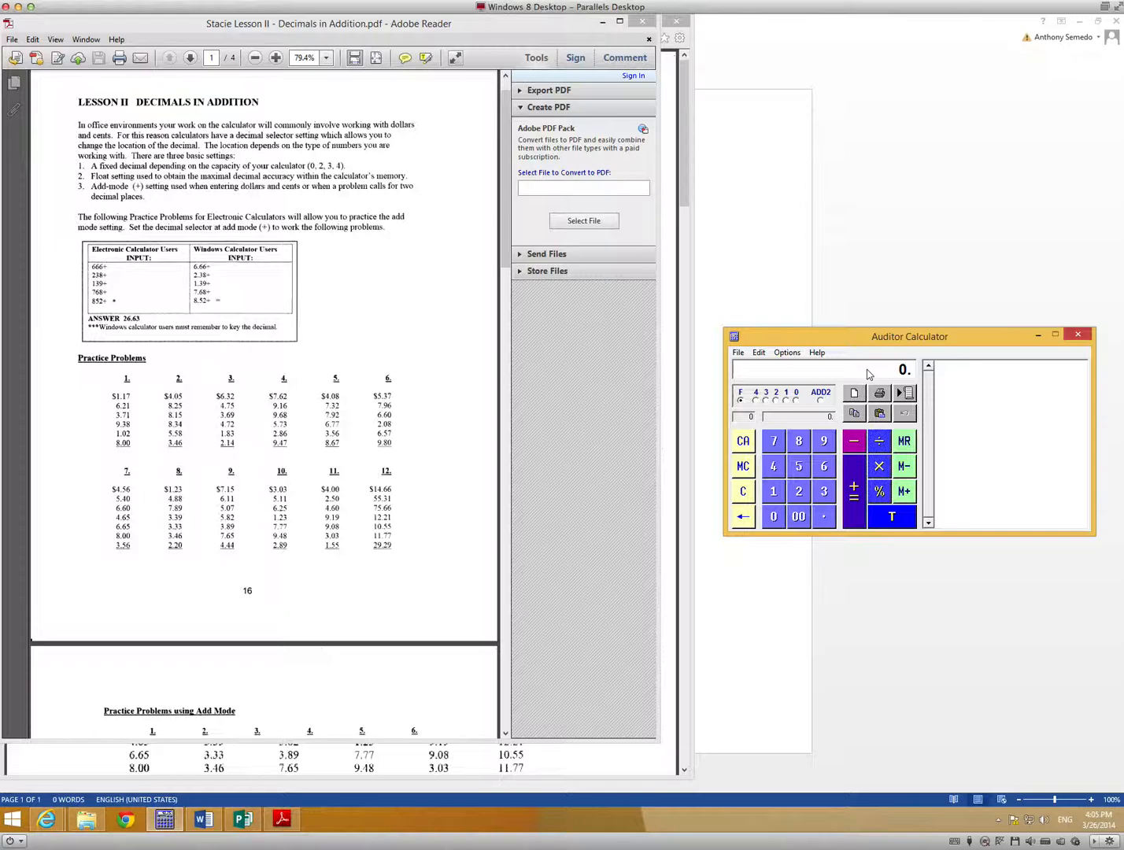
type("1.17")
key("plus")
type("6.21")
key("plus")
type("3.71")
key("KP_Add")
type("9.38")
key("KP_Add")
type("1.02")
key("KP_Add")
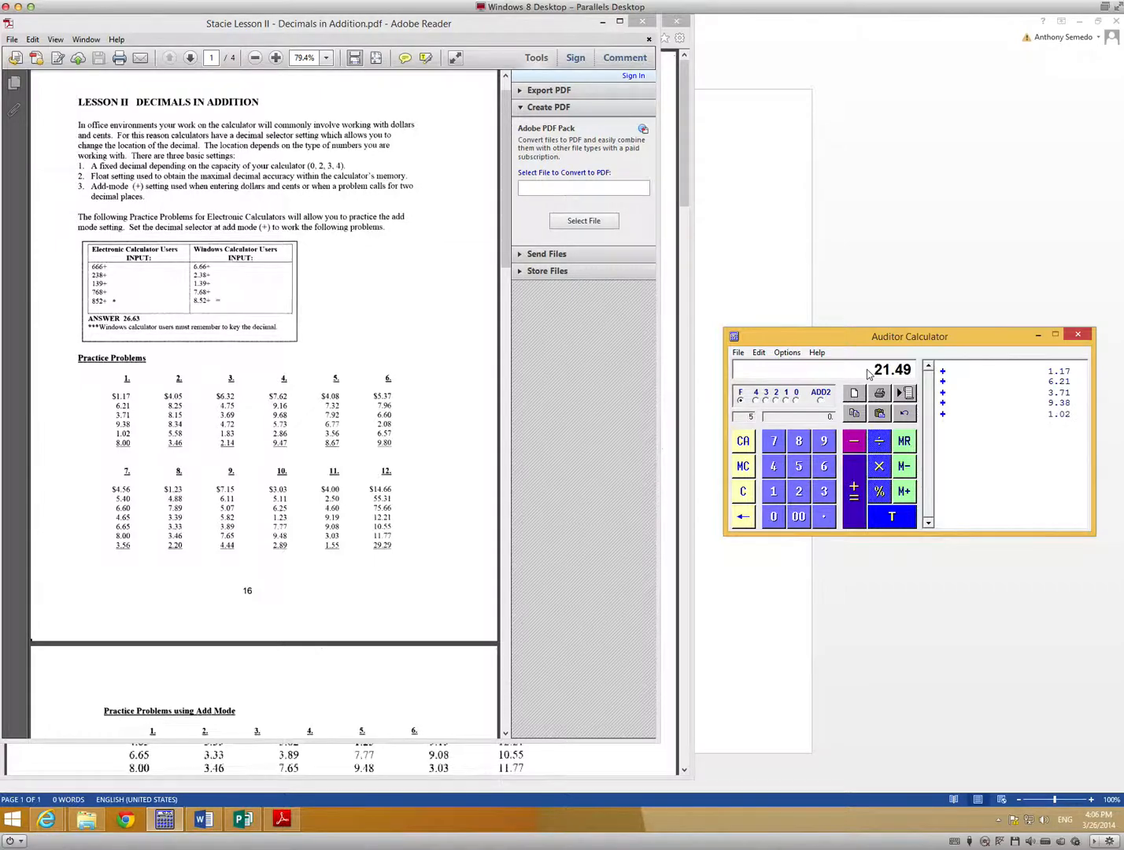
type("8.00")
key("KP_Add")
key("Return")
With Fill & Sign's Add Text, enter 29.49 below problem 1's column in the PDF.
left_click(551, 370)
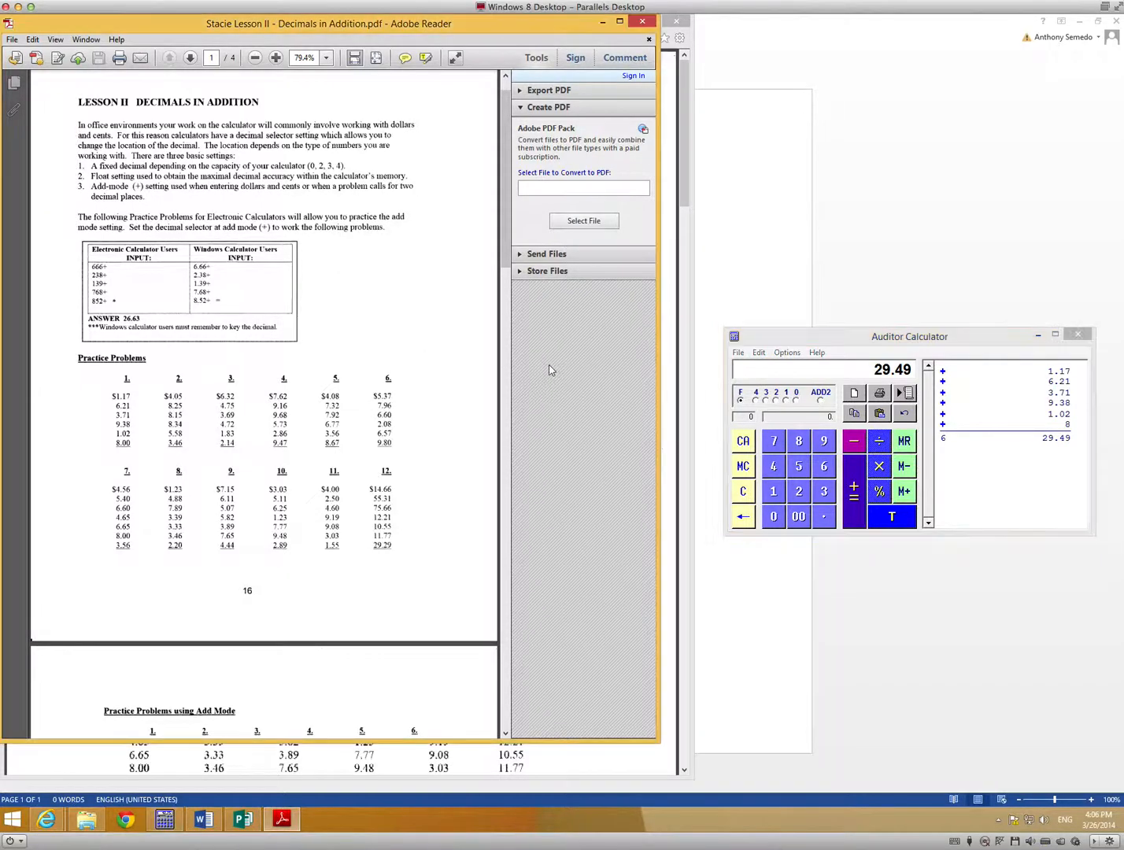
left_click(575, 59)
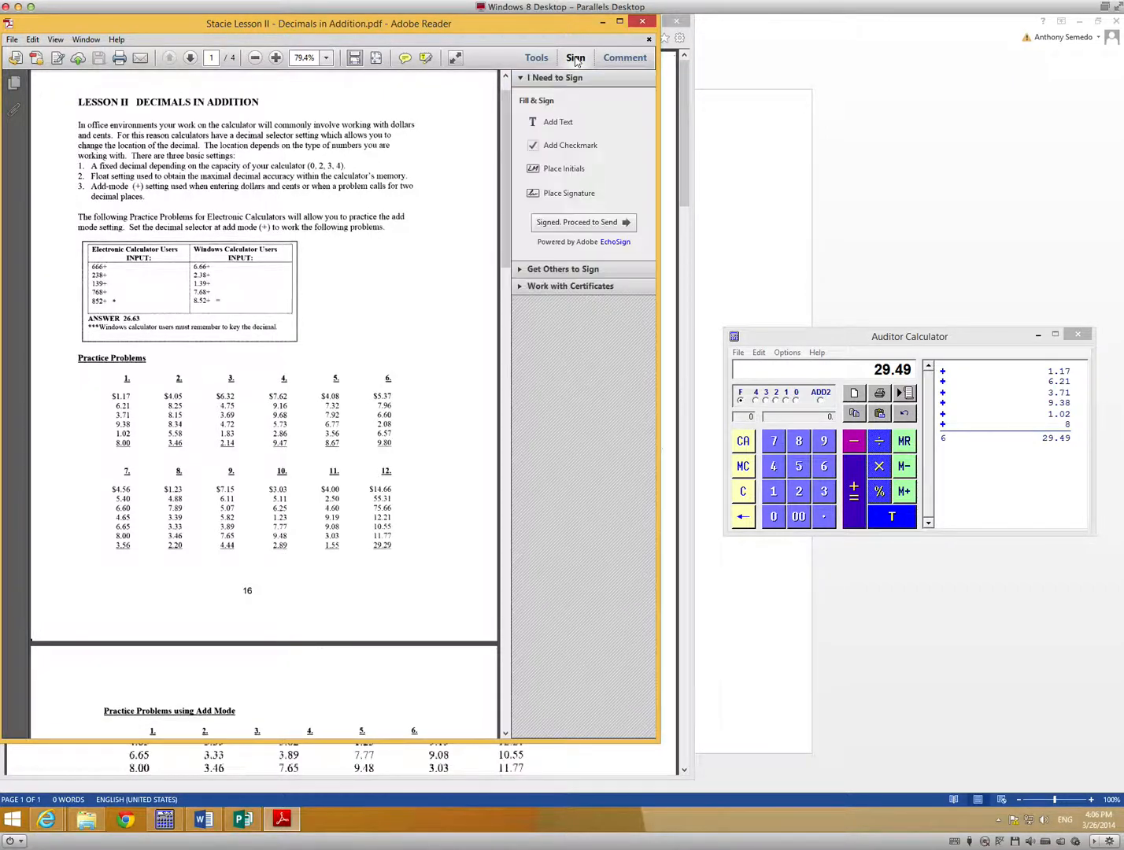
left_click(561, 126)
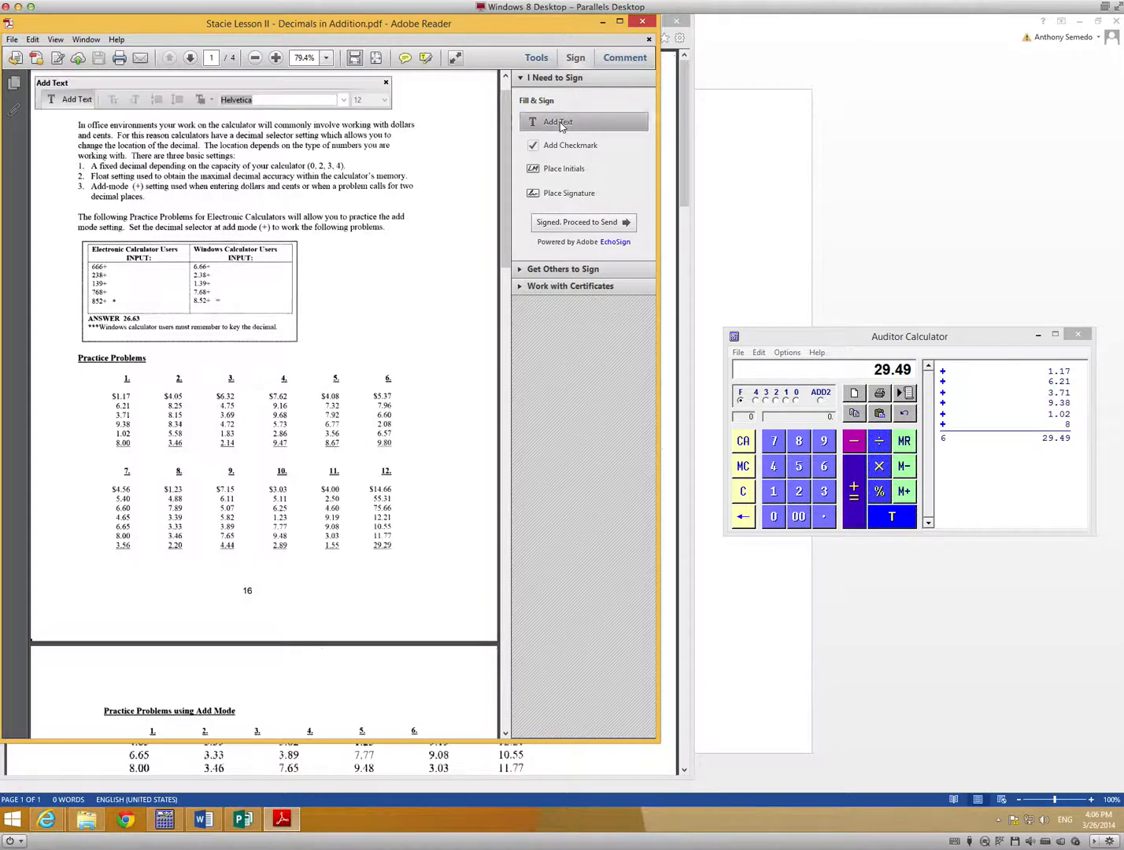
left_click(116, 455)
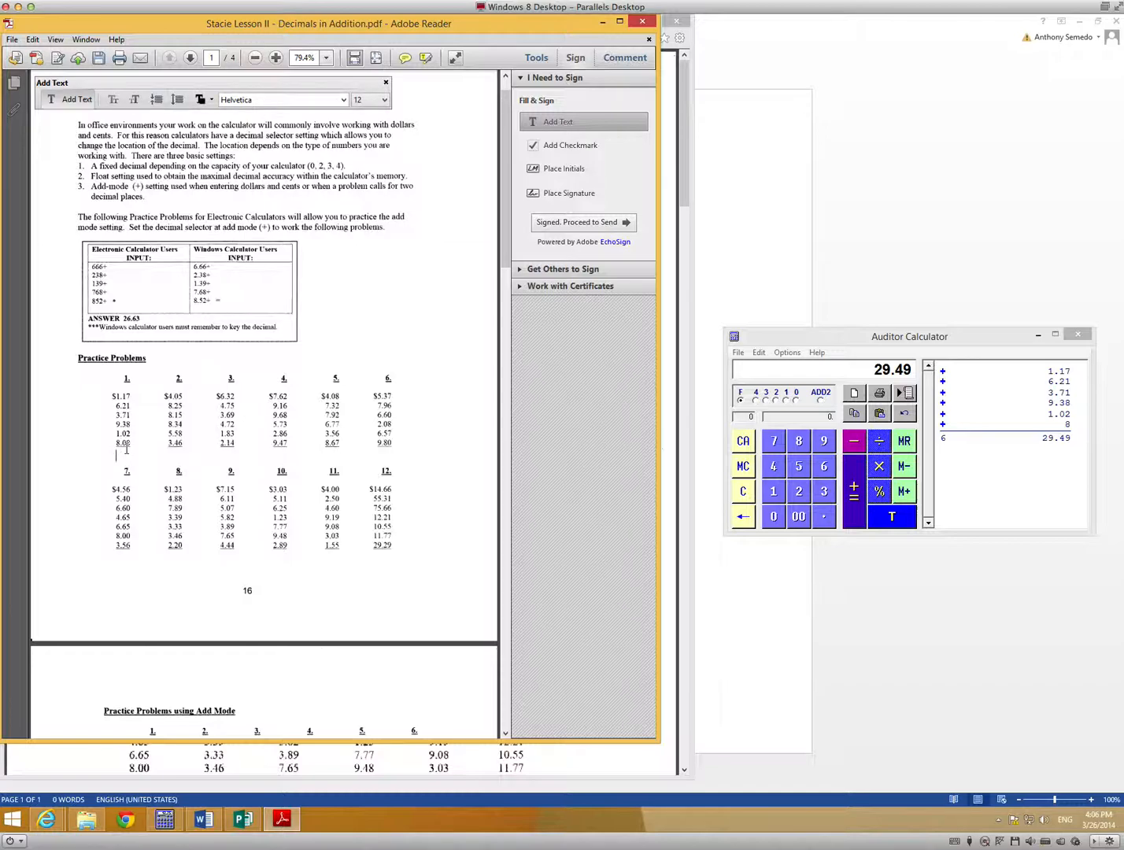
type("29.49")
In the calculator, add problem 2's values 4.05, 8.25, 8.15, 8.34, 5.58 and 3.46 and total them.
left_click(827, 336)
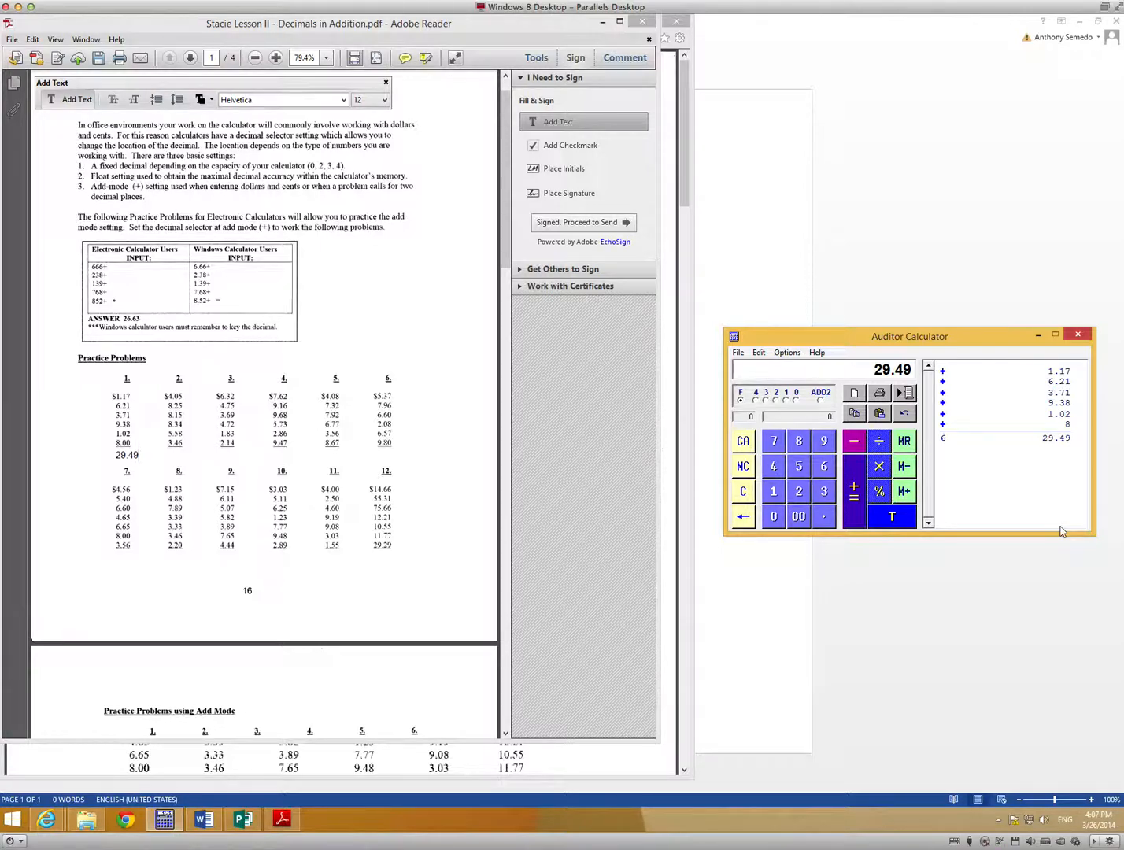
key("Return")
key("4")
key("0")
key("5")
key("plus")
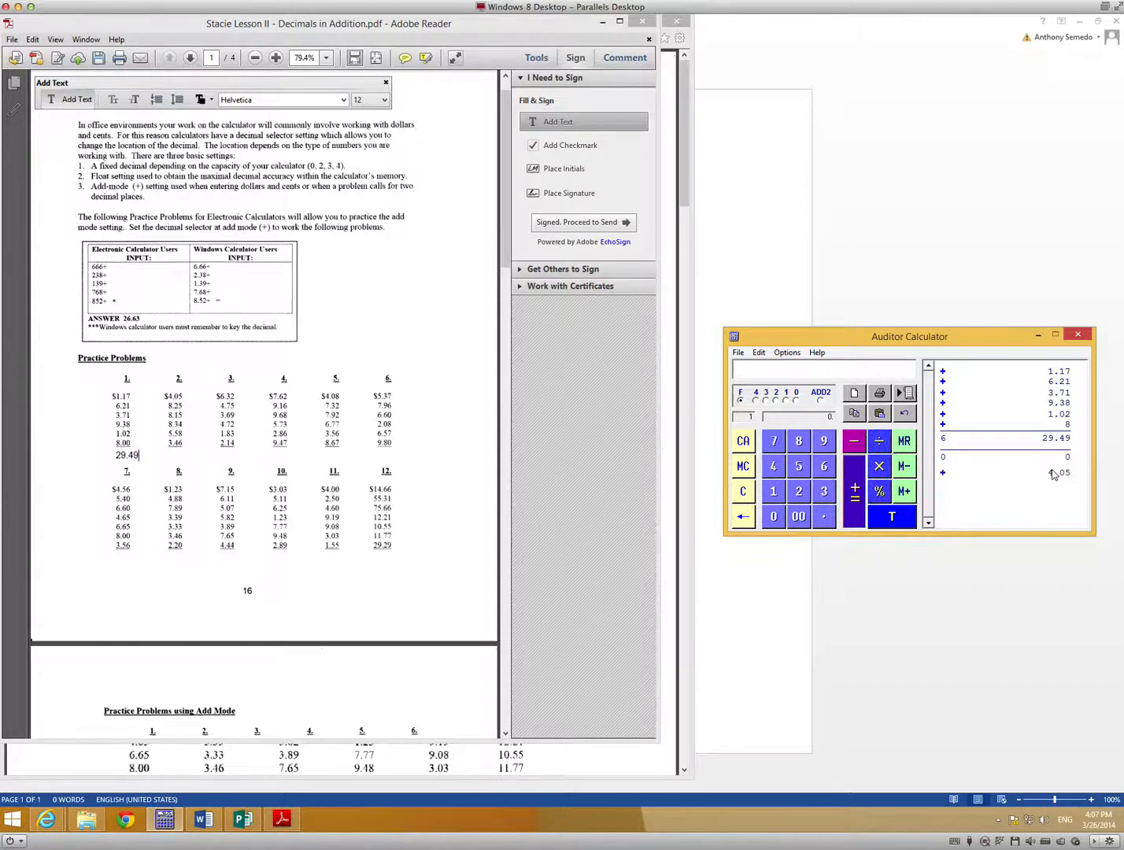
key("8")
key("period")
key("2")
key("5")
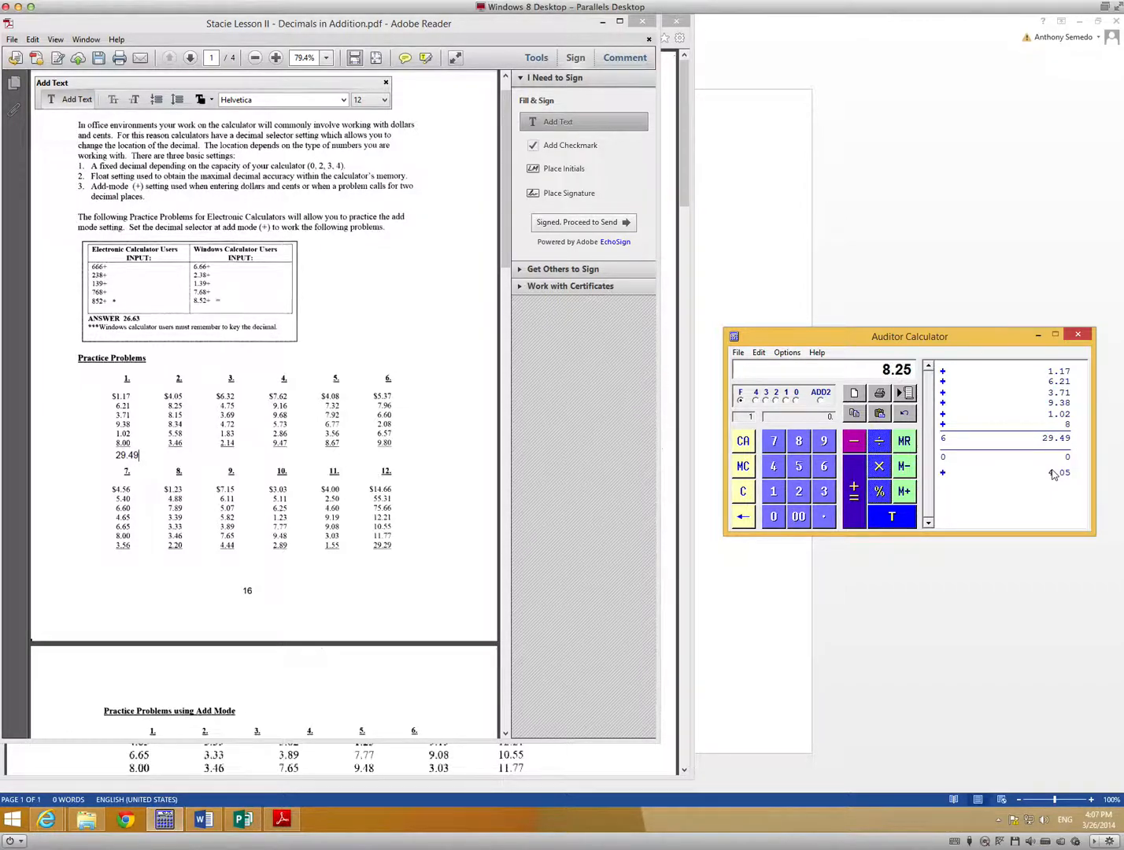
key("plus")
key("8")
key("period")
key("1")
key("5")
key("plus")
key("8")
key("period")
key("3")
key("4")
key("plus")
key("5")
key("period")
key("5")
key("8")
key("plus")
type("3.46")
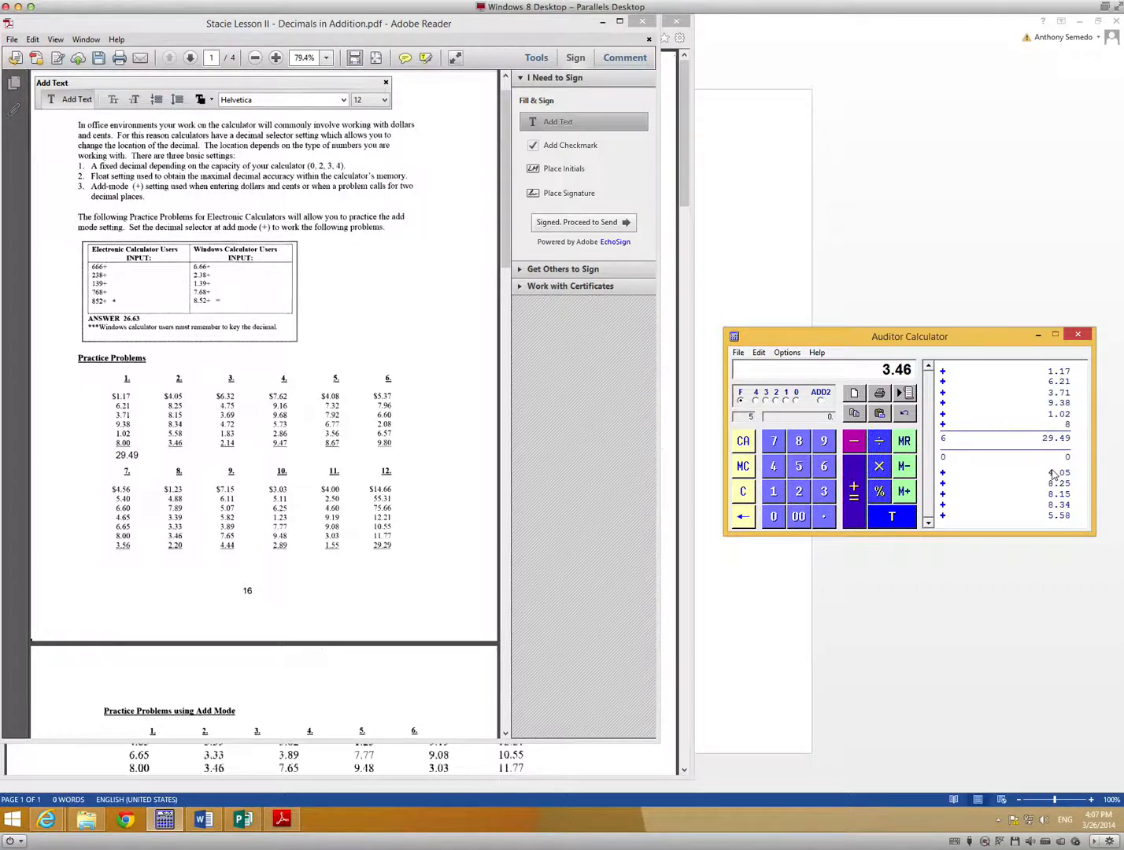
key("Return")
key("Return")
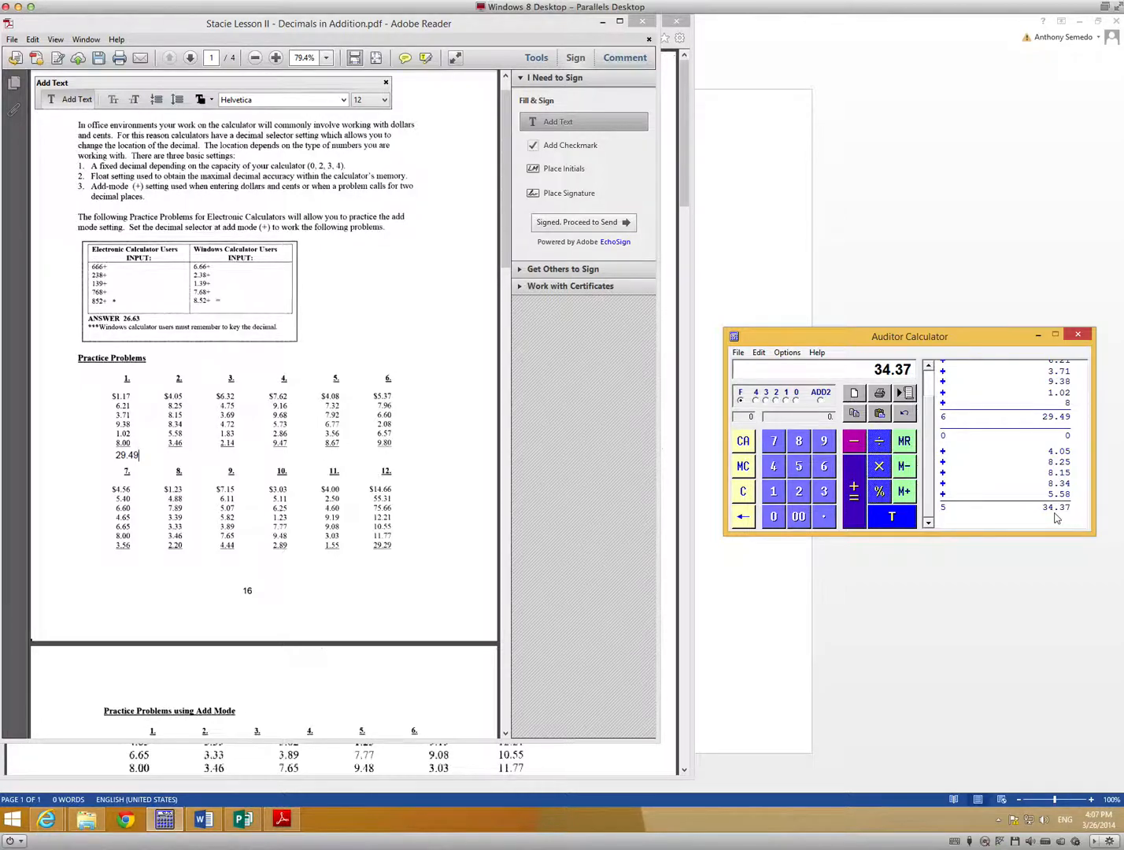
Add the text 34.37 below problem 2's column in the PDF.
left_click(453, 431)
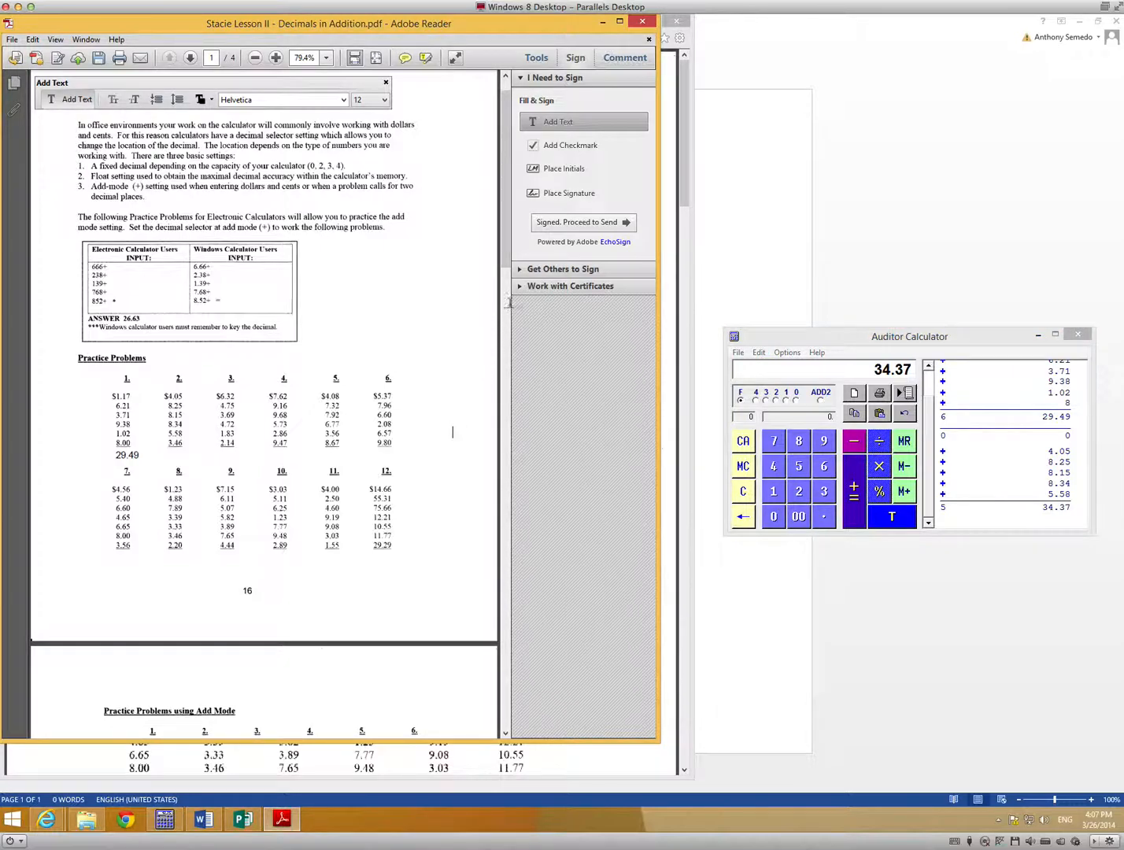
left_click(168, 453)
type("34.37")
Copy the entire calculator tape to the clipboard with Tape Copy's Copy All.
left_click(811, 340)
left_click(760, 355)
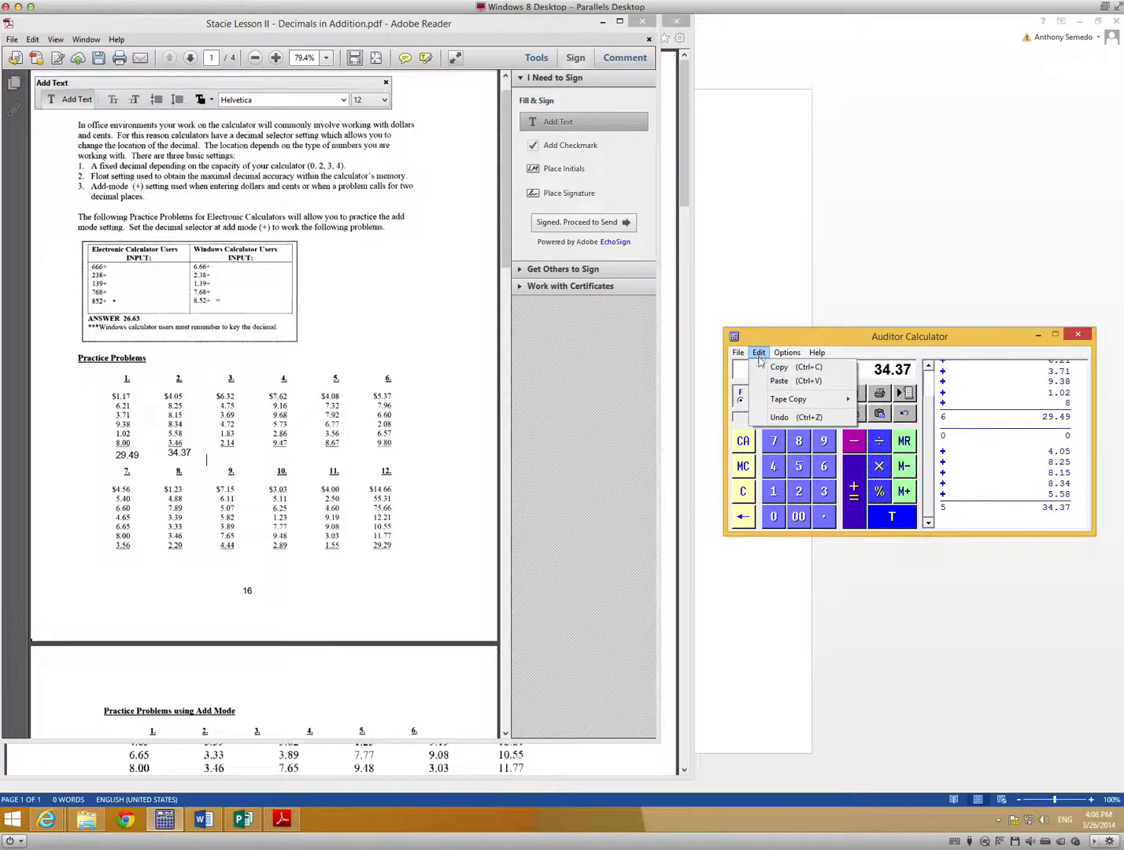
mouse_move(761, 401)
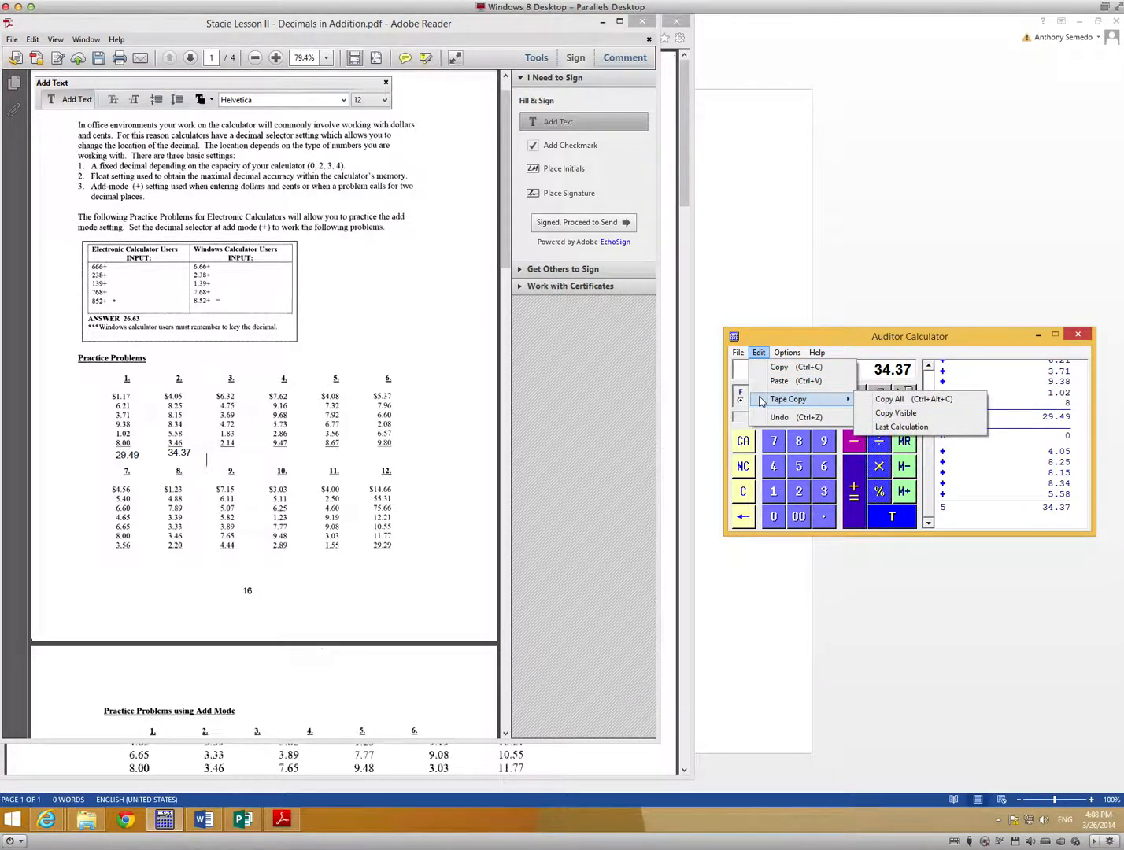
left_click(900, 400)
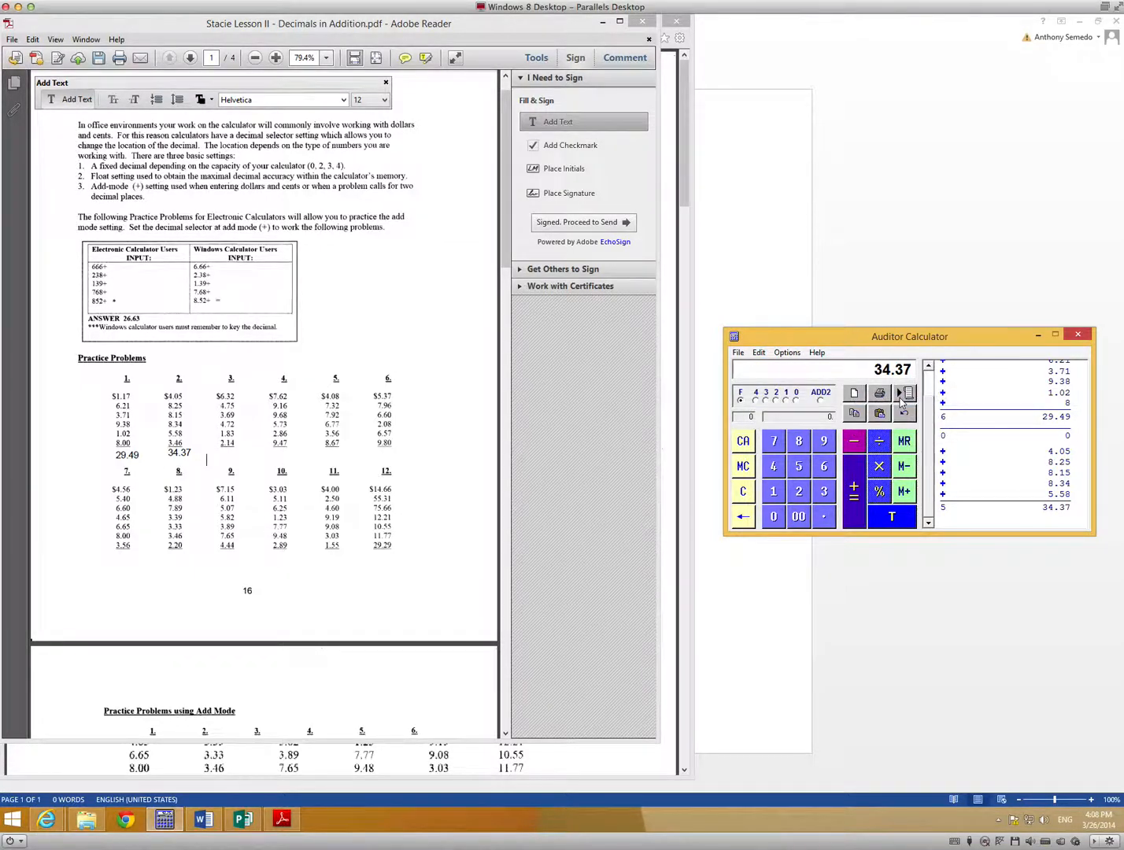
Add the Hand Tool to the Select & Zoom toolbar items and switch to the Hand Tool.
left_click(443, 456)
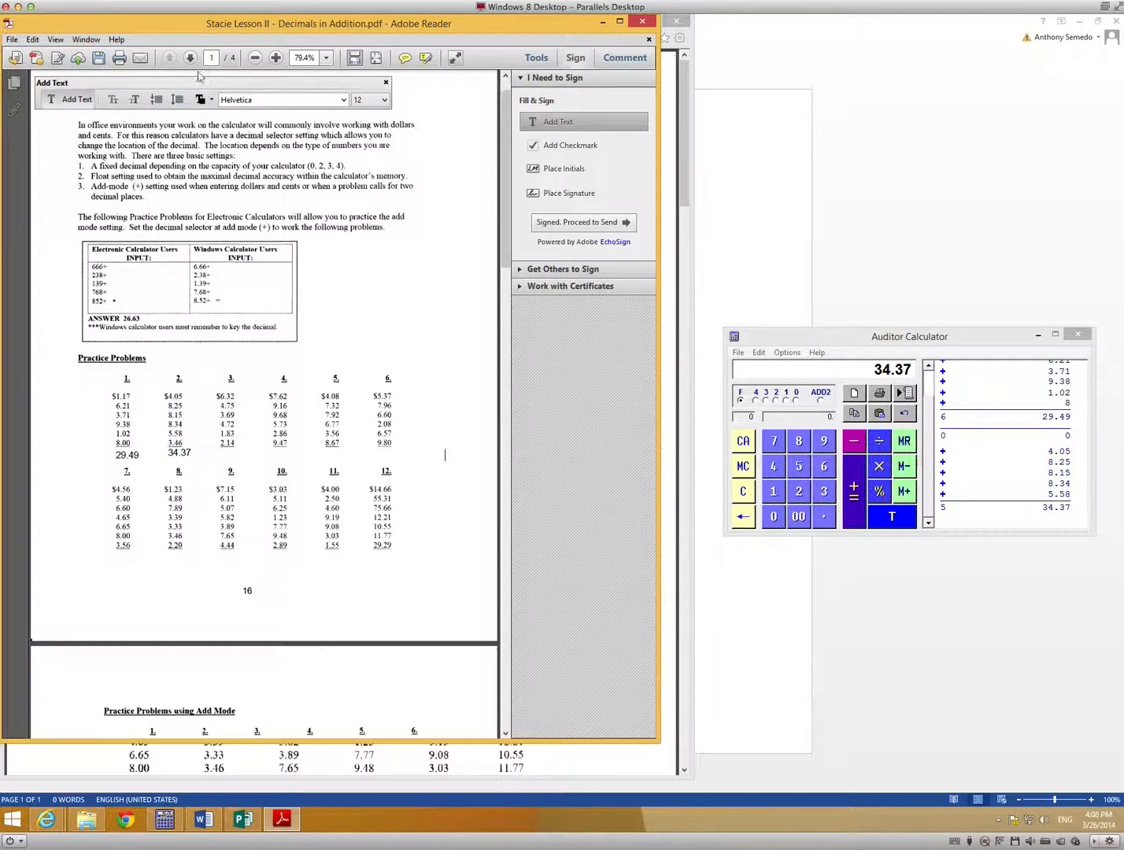
left_click(52, 39)
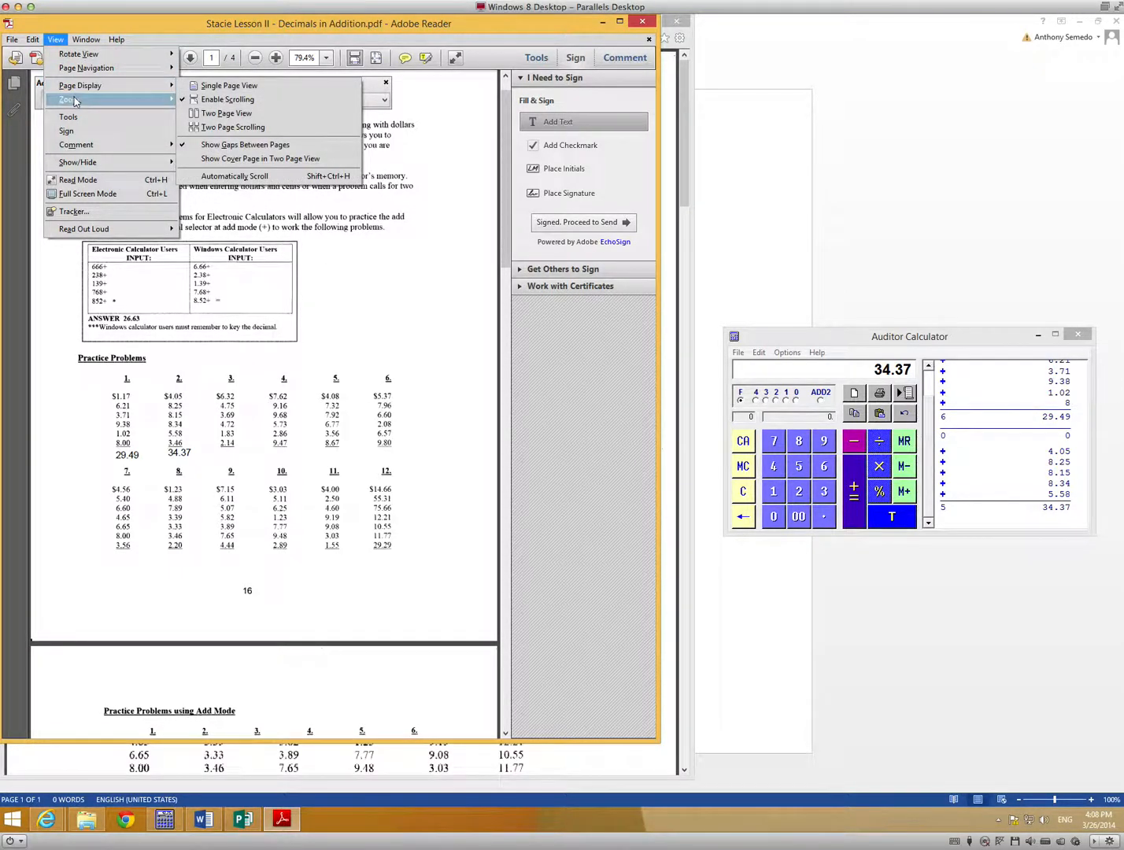
mouse_move(75, 101)
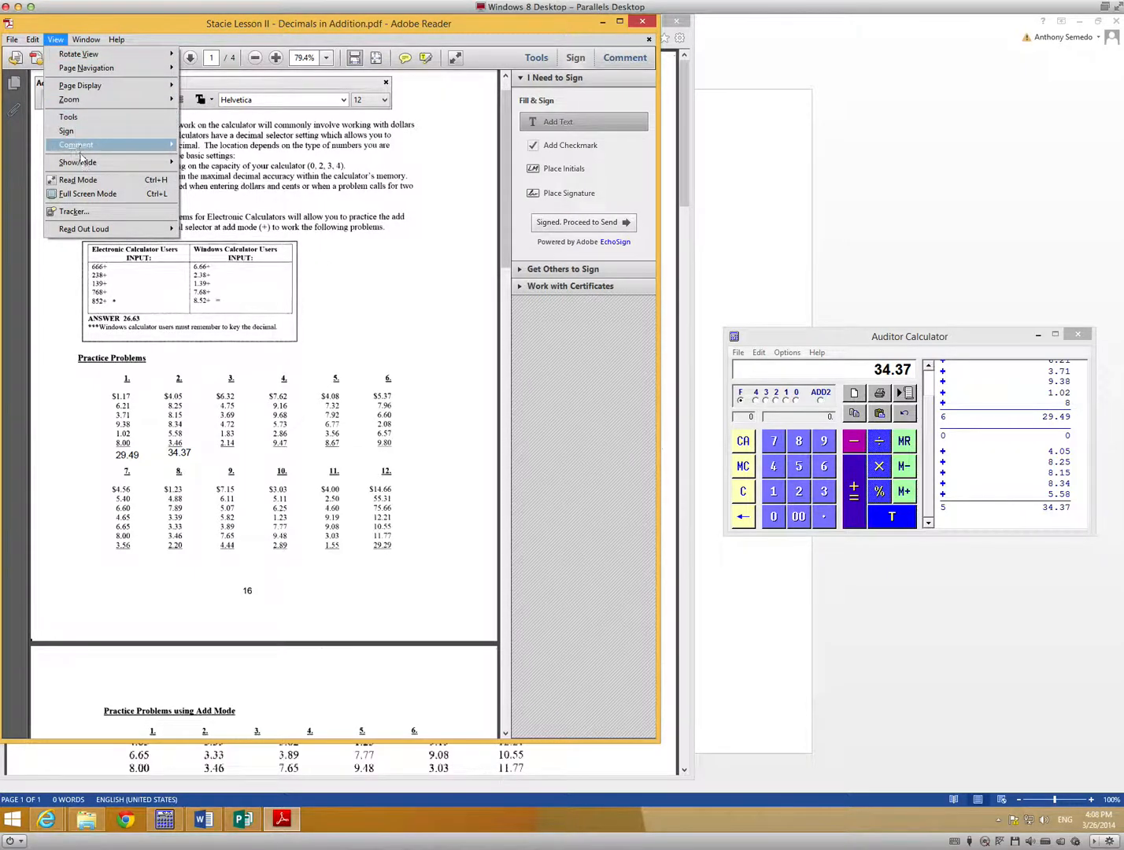
mouse_move(82, 163)
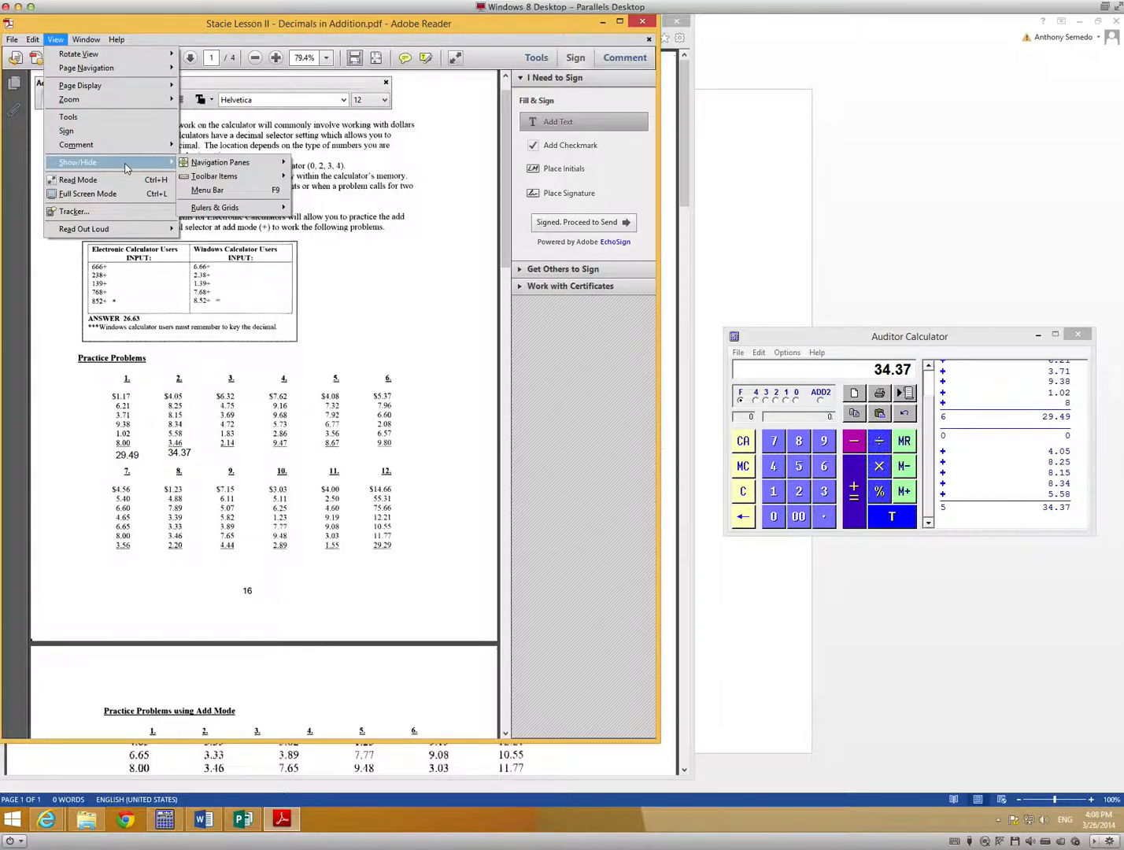
mouse_move(232, 178)
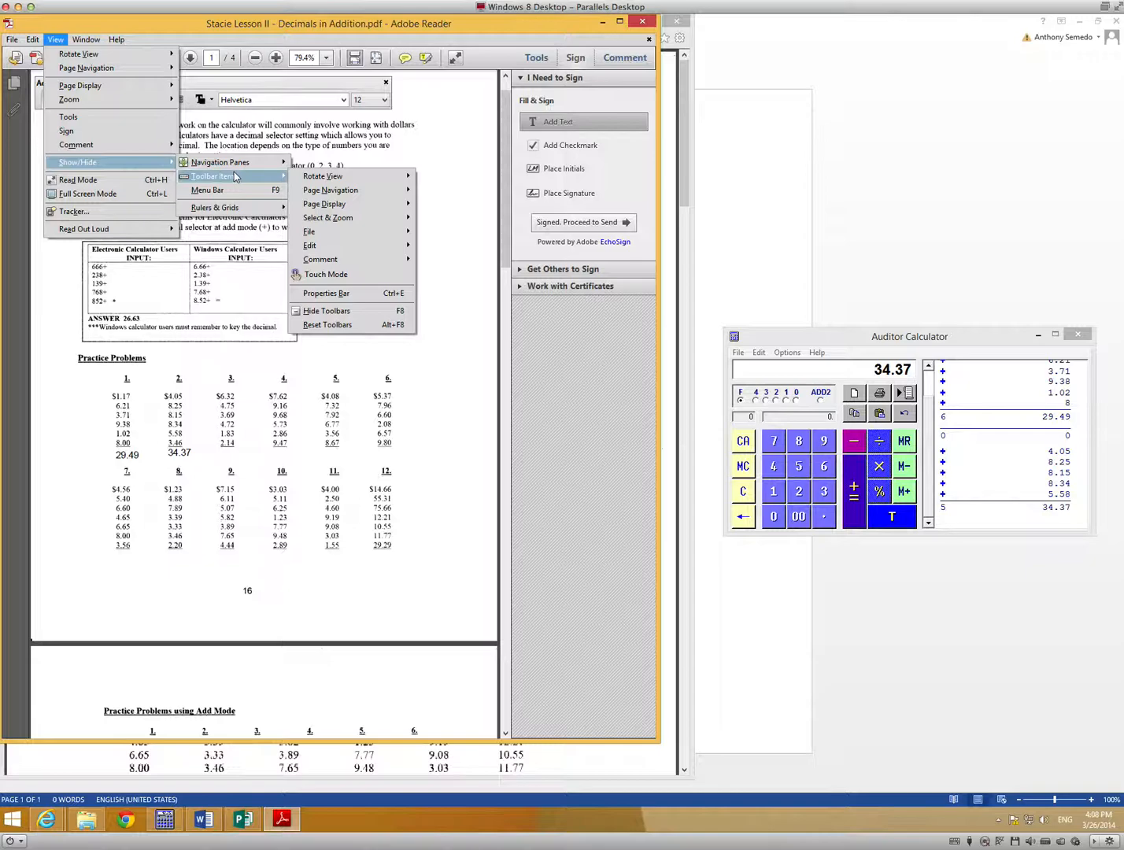
mouse_move(343, 220)
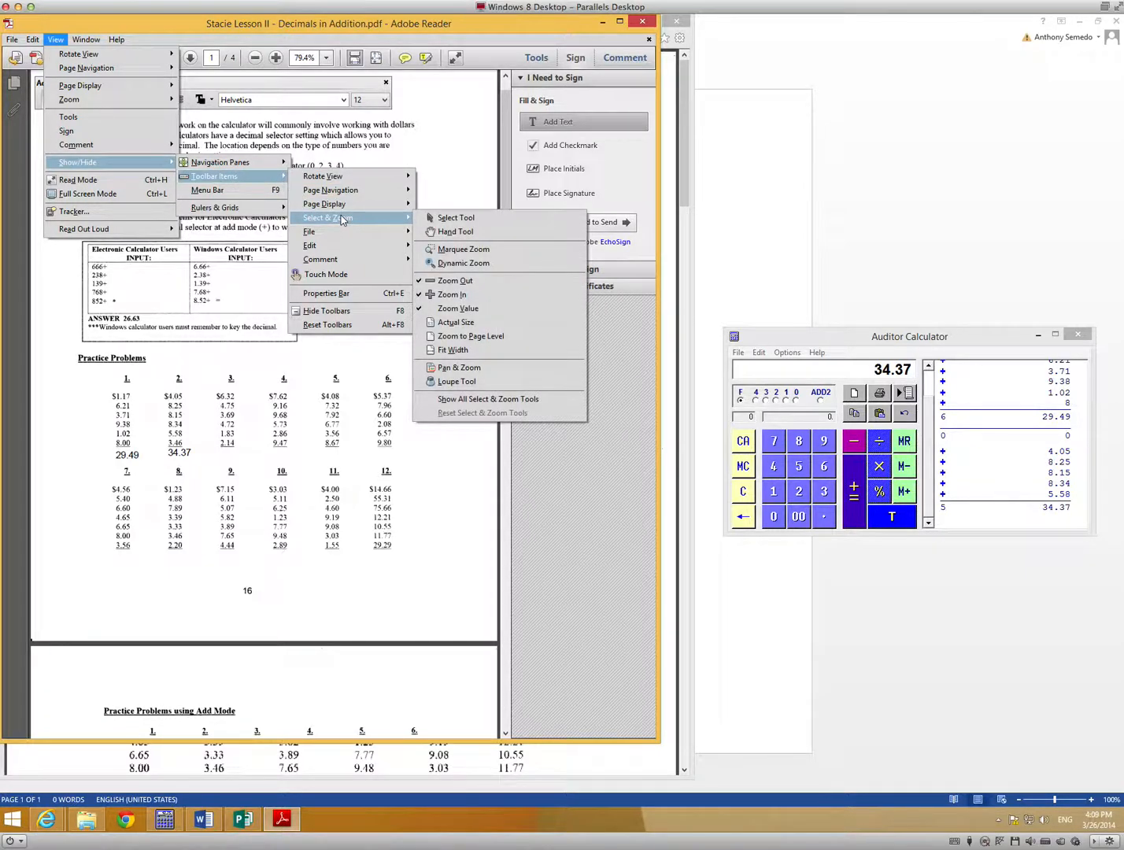
left_click(461, 234)
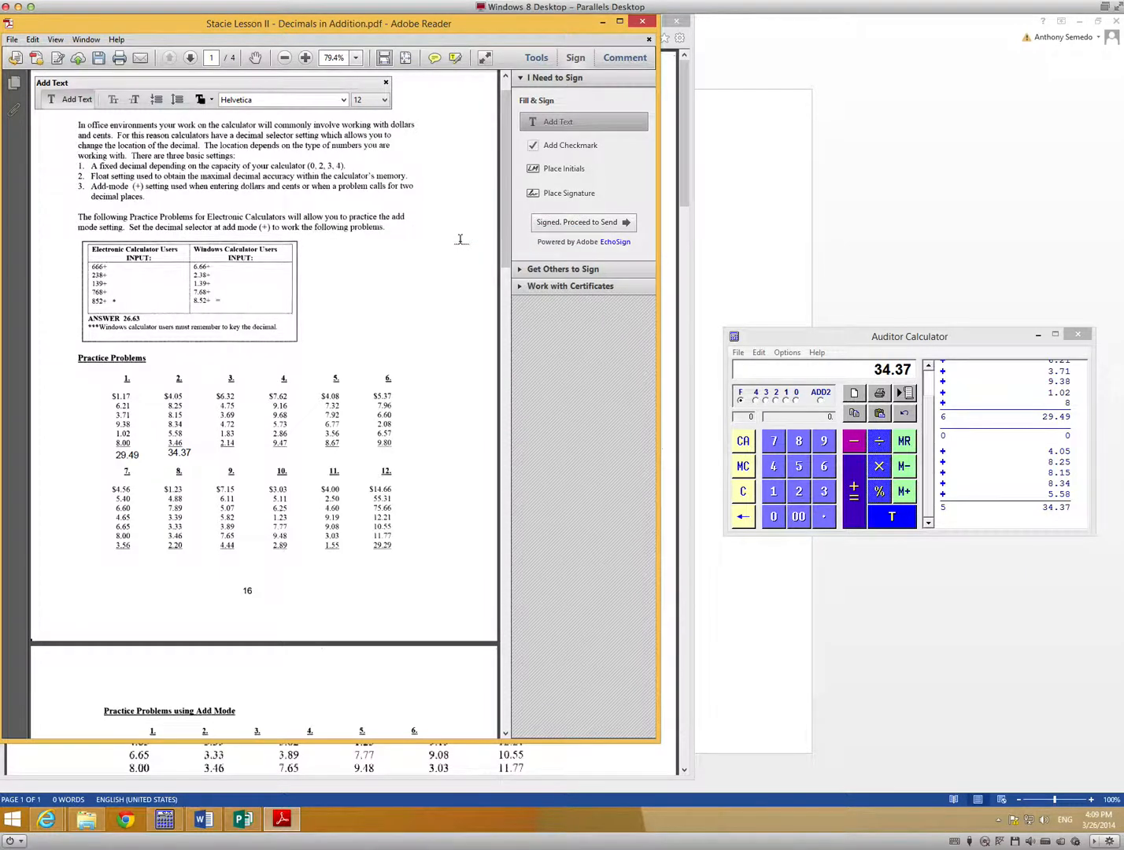
left_click(255, 58)
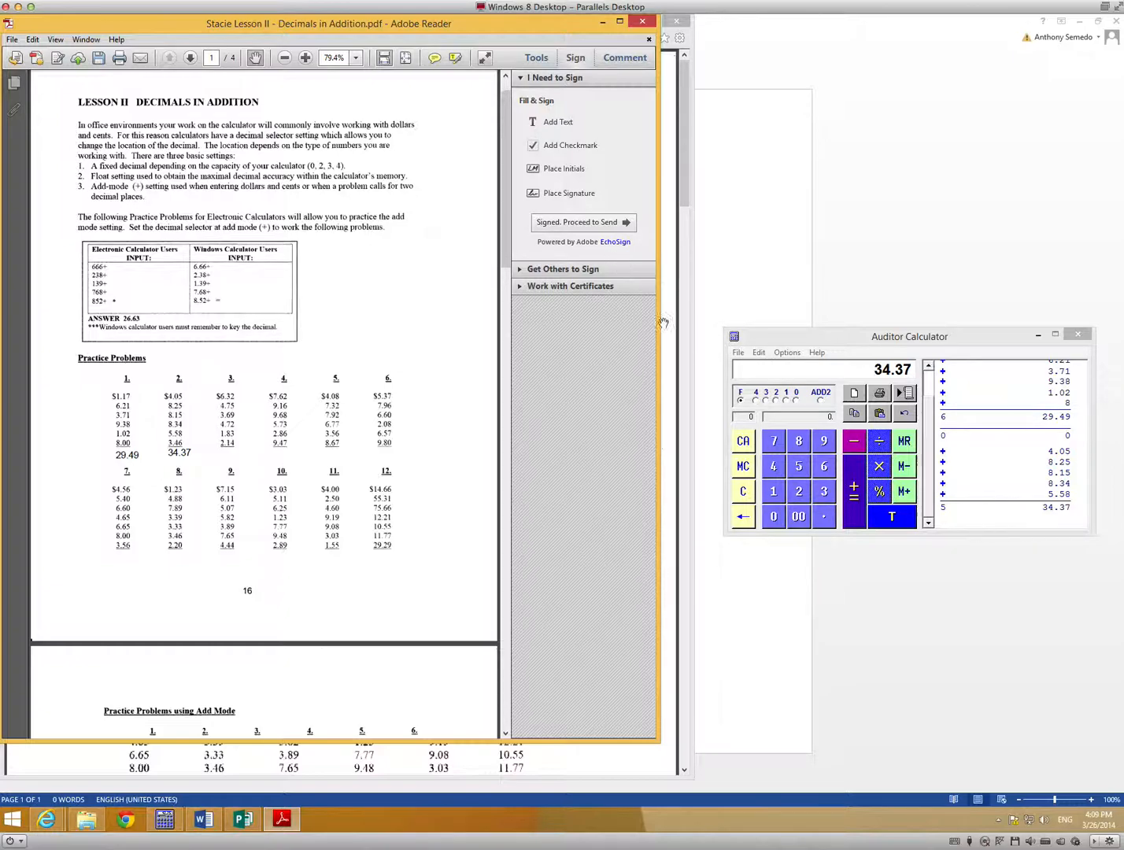
Try to paste the calculator tape into the PDF and scroll down through the pages.
left_click(33, 42)
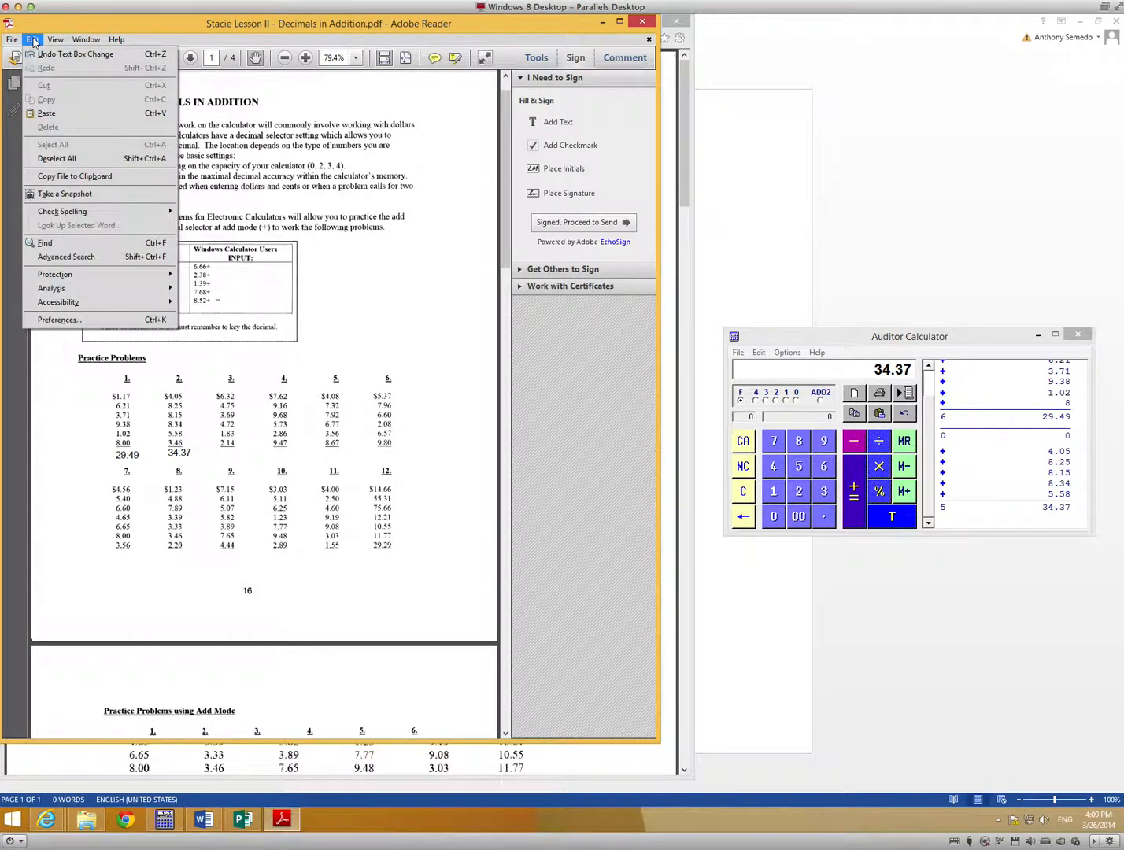
left_click(56, 116)
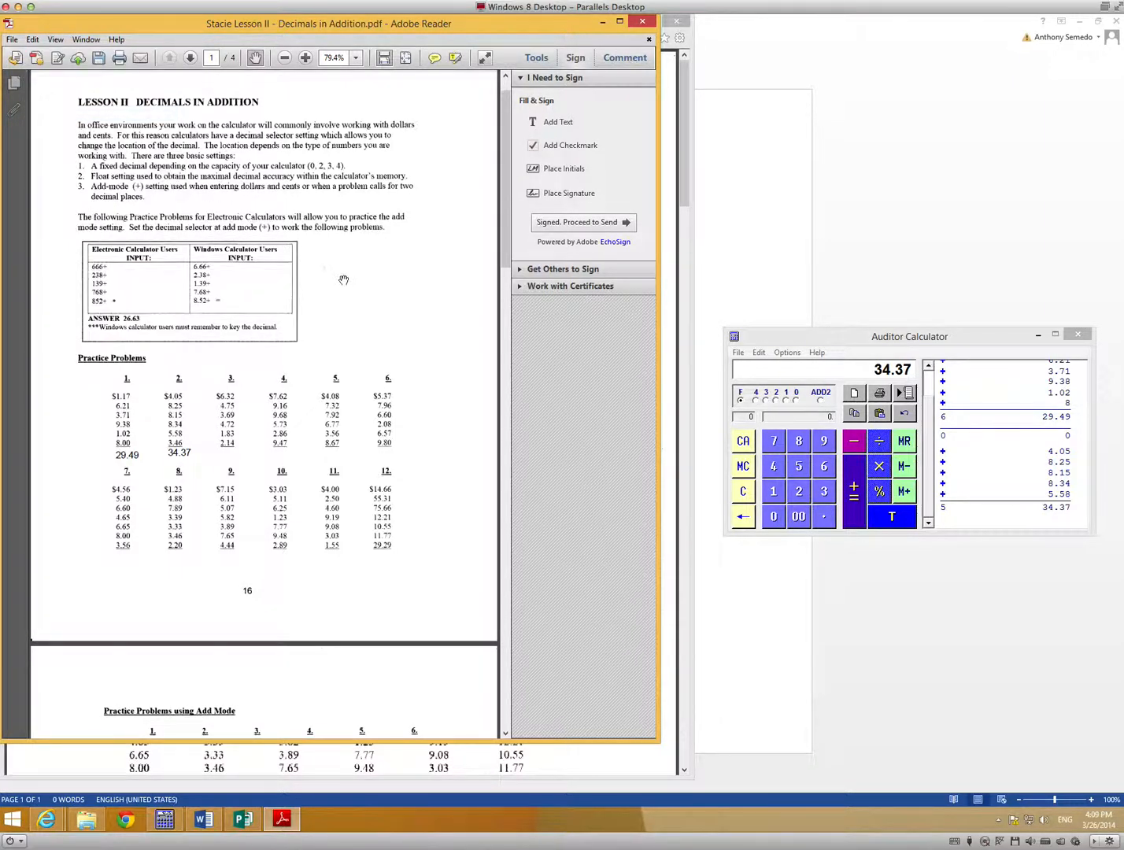
scroll(345, 281, "down", 5)
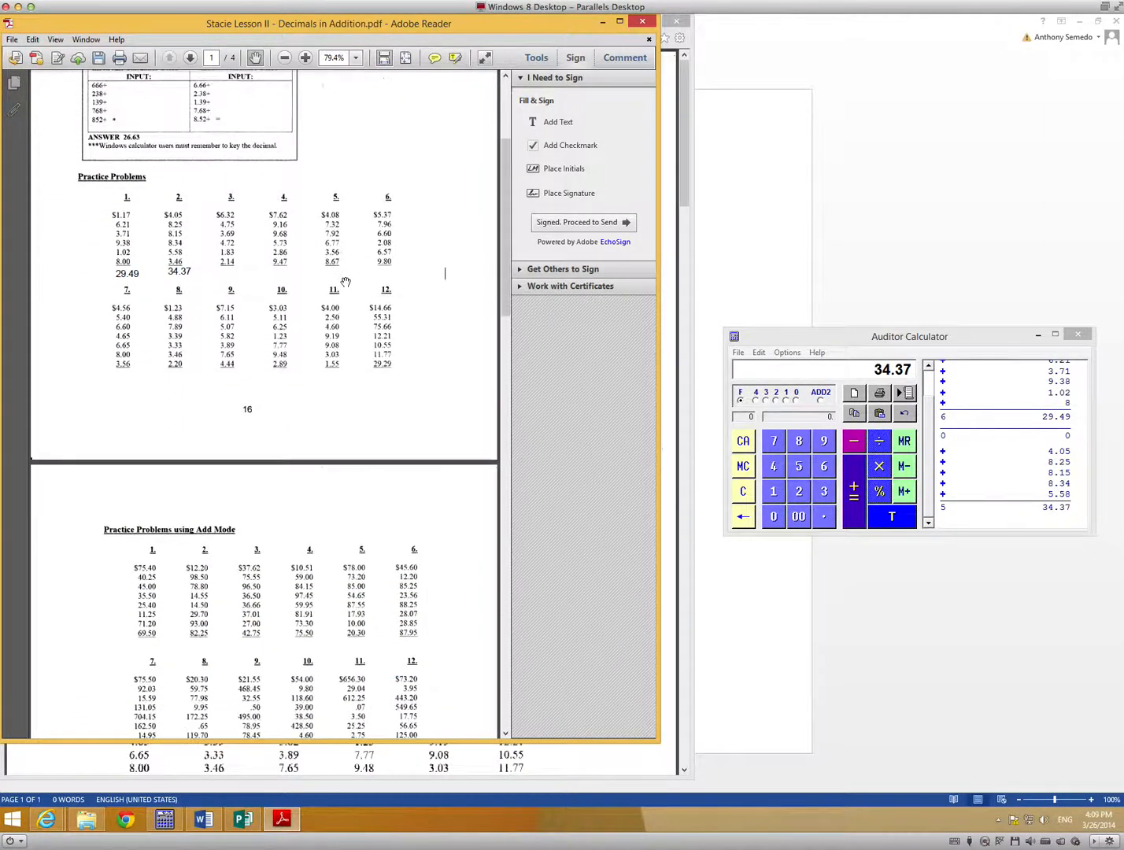
scroll(345, 282, "down", 6)
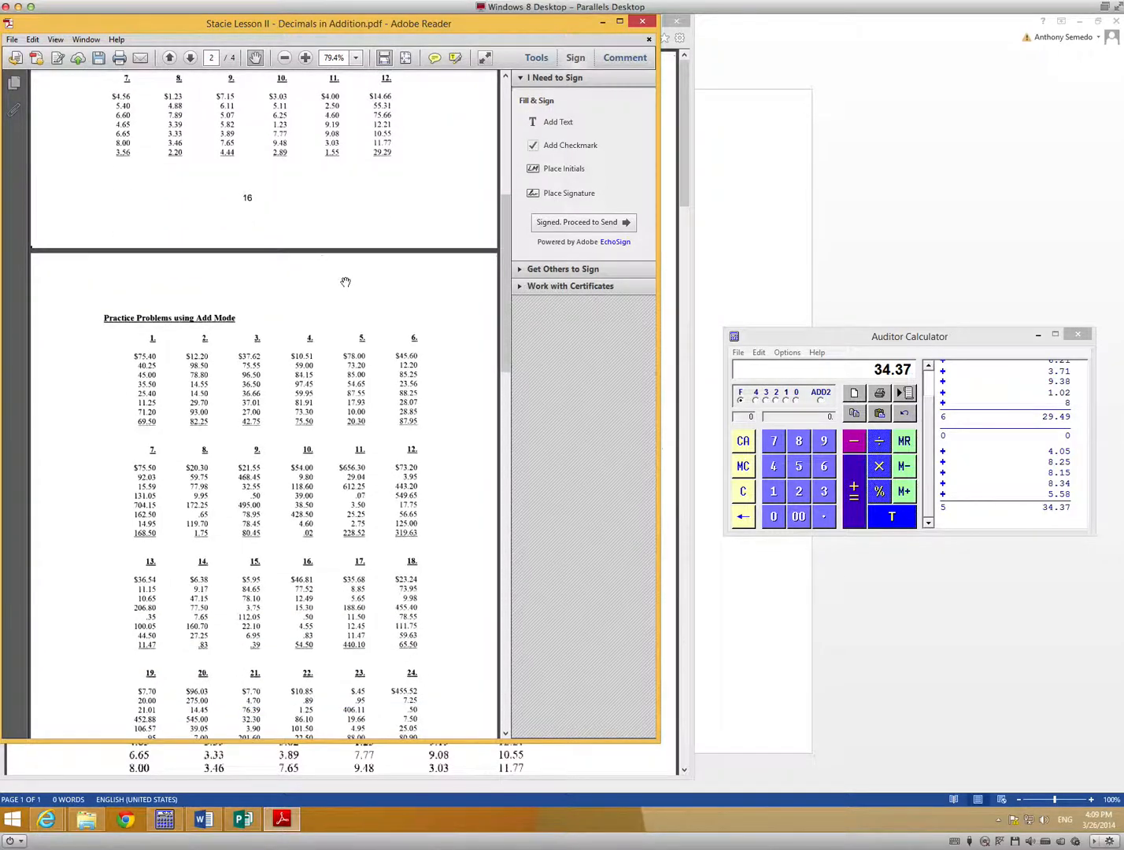
scroll(344, 281, "down", 5)
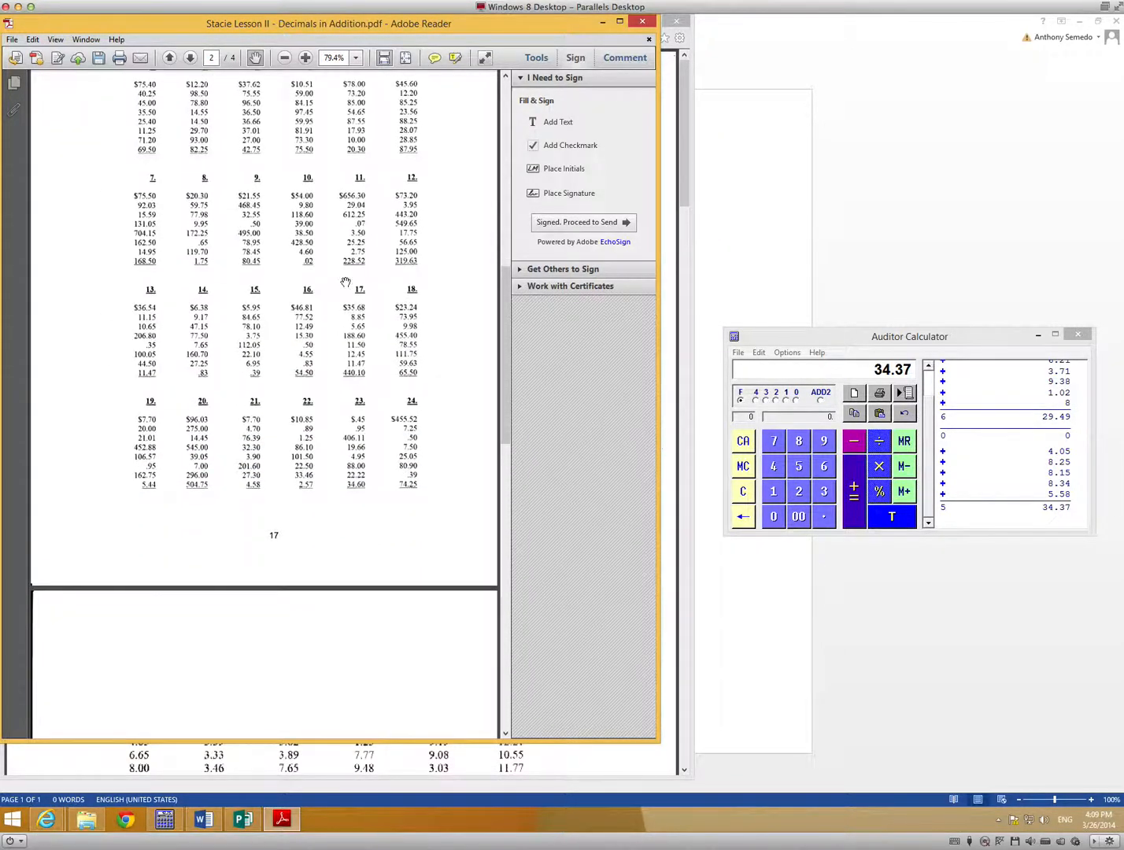
Copy the whole calculator tape with Tape Copy's Copy All and try pasting it into the PDF again.
left_click(779, 337)
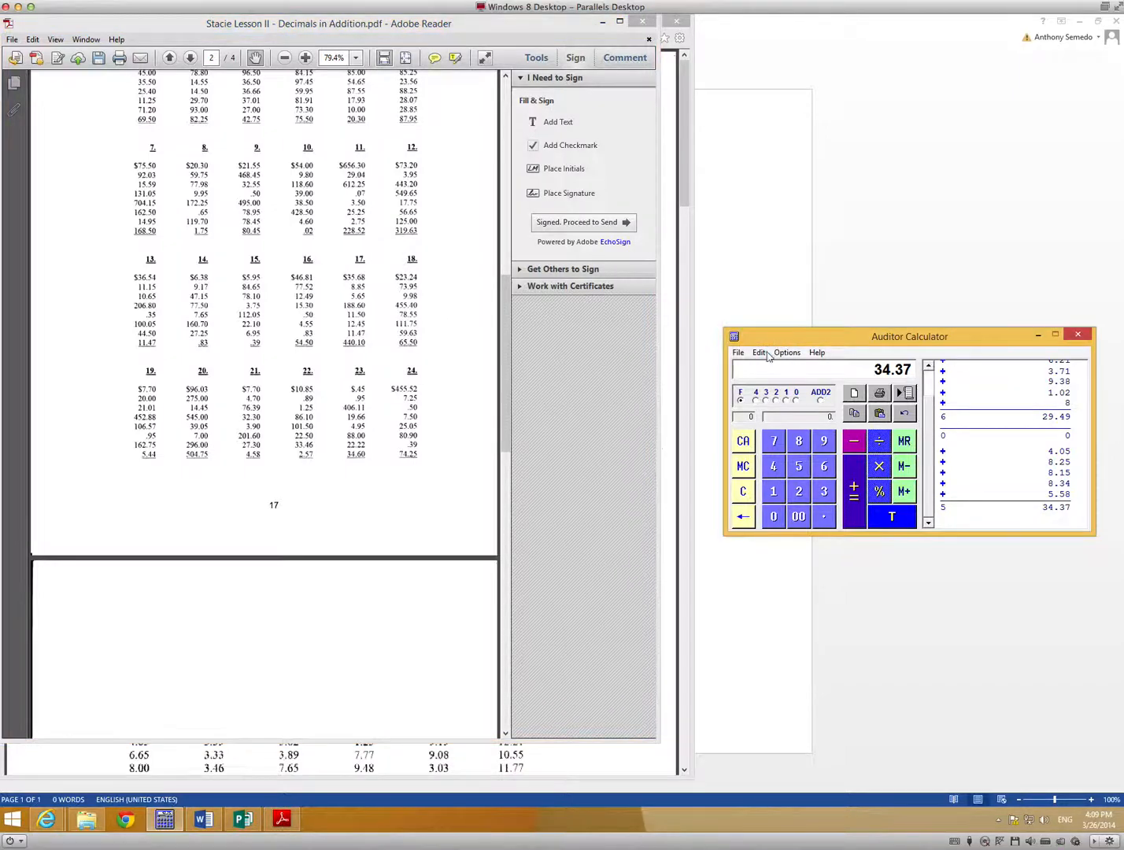
left_click(761, 353)
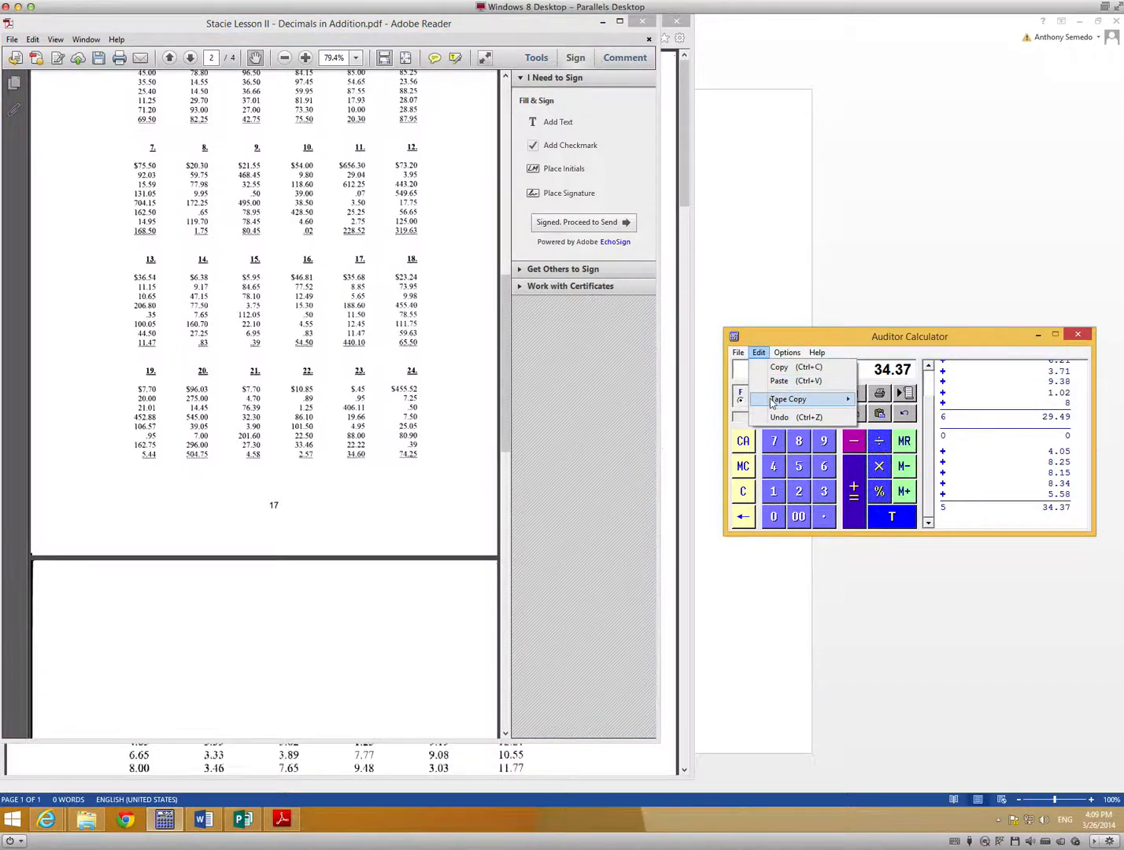
mouse_move(772, 401)
left_click(886, 400)
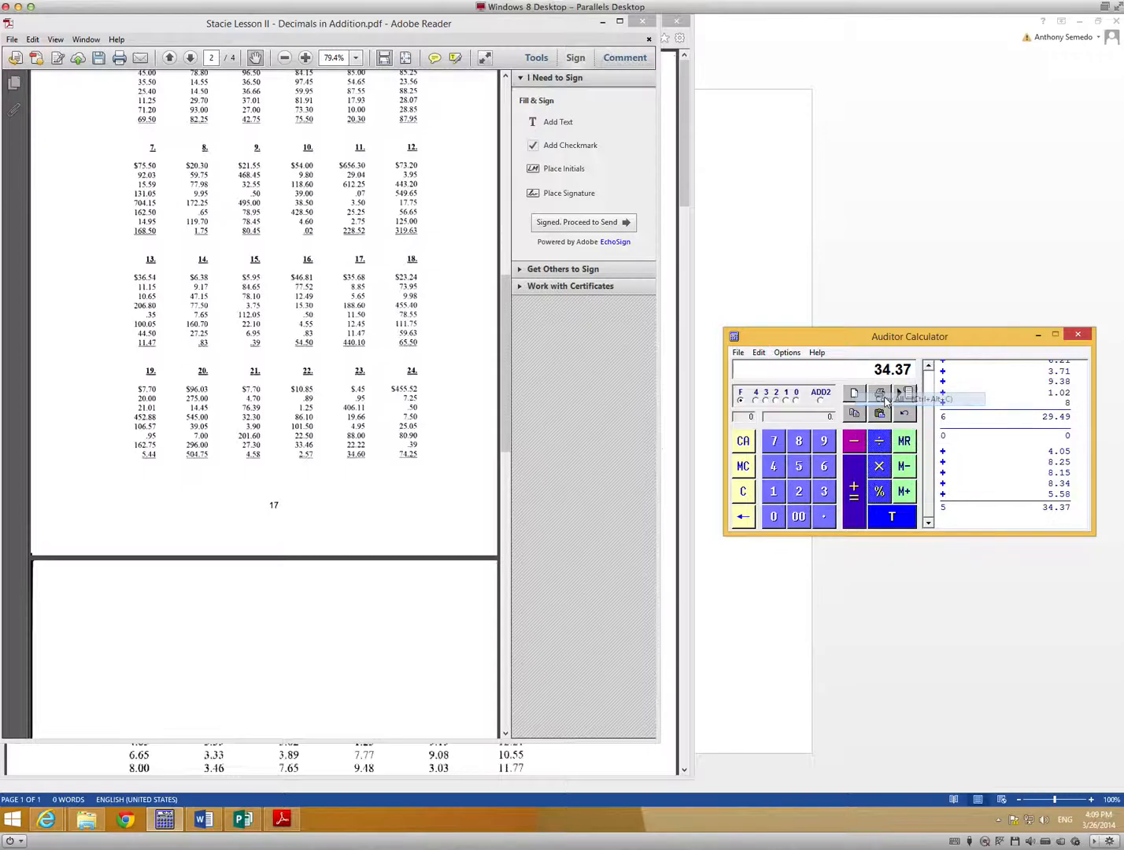
left_click(35, 41)
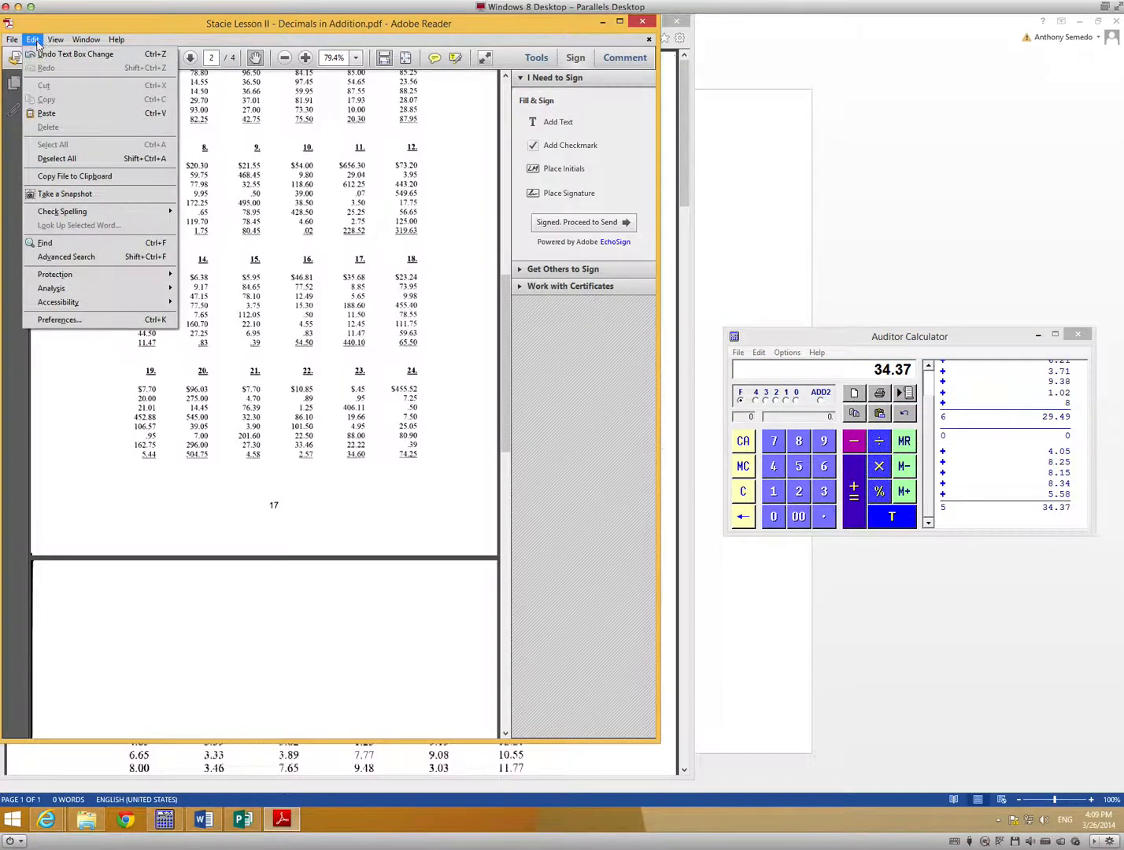
left_click(47, 112)
scroll(79, 128, "up", 8)
scroll(79, 128, "up", 10)
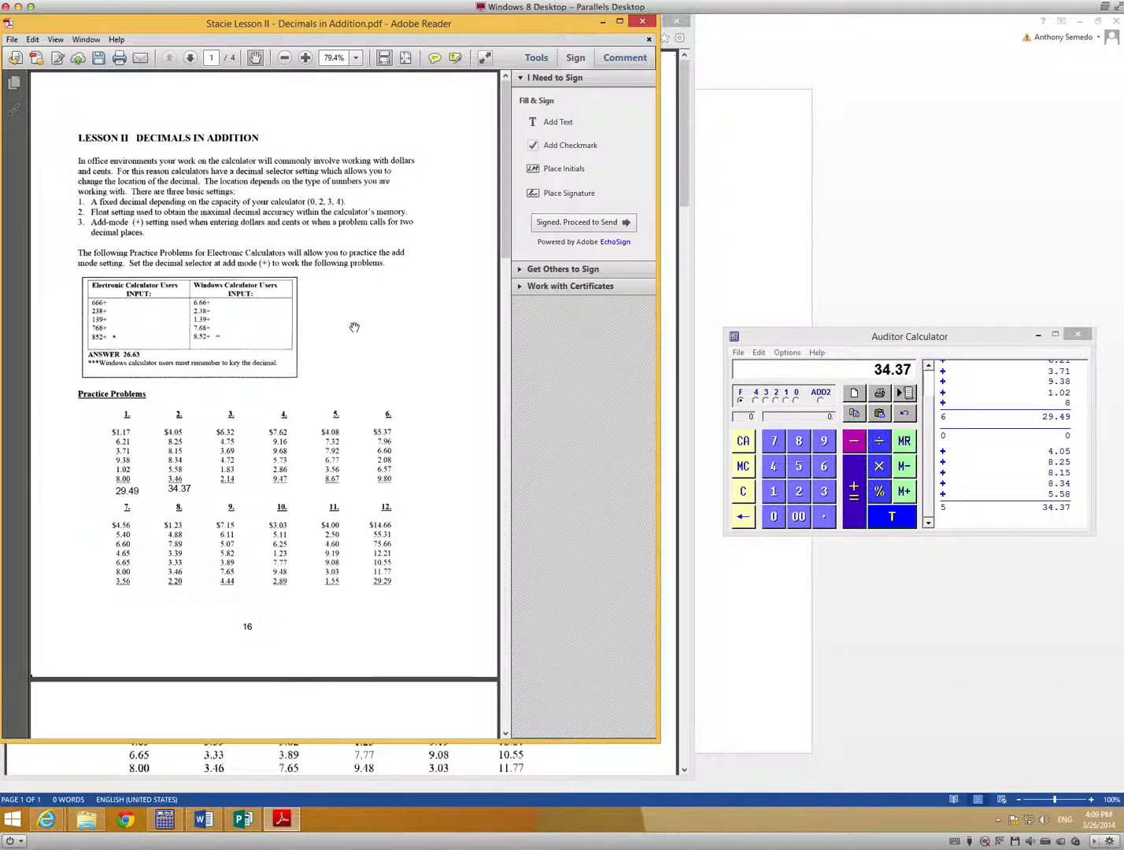
Copy the entire calculator tape with Copy All once more and paste it into the PDF.
left_click(759, 352)
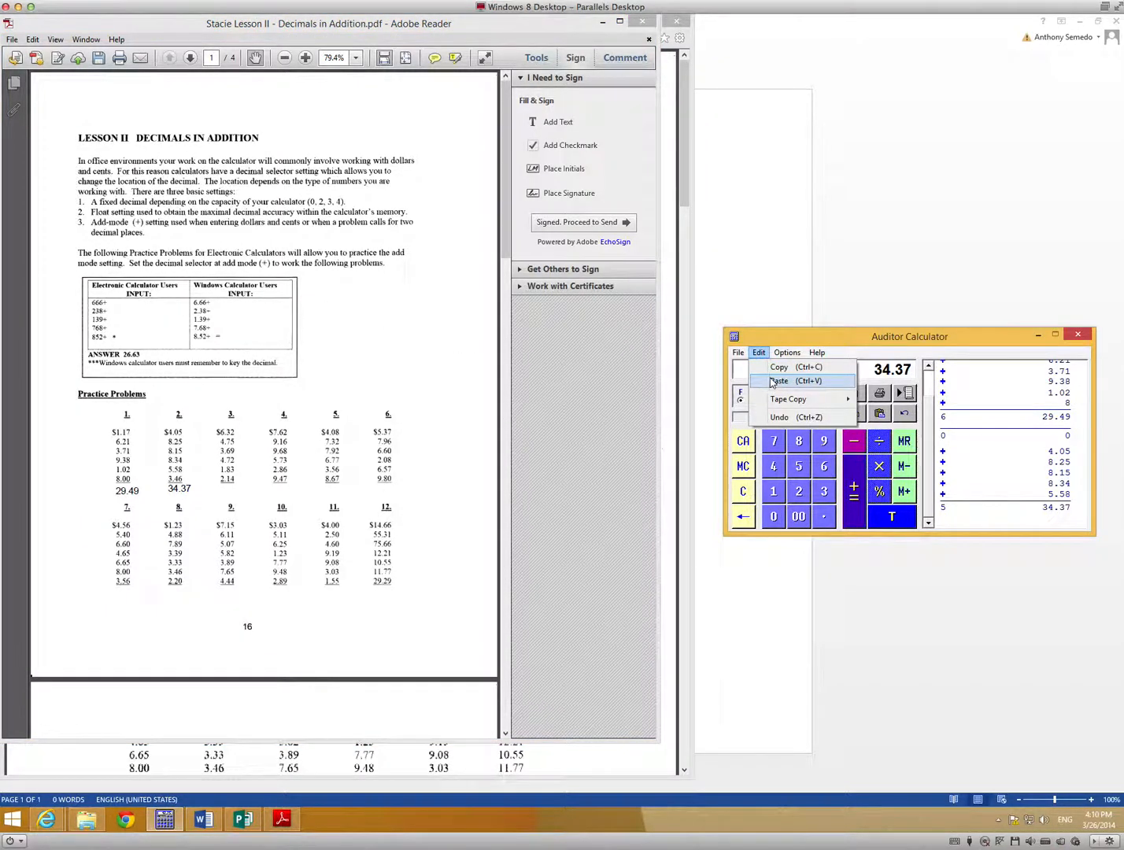
mouse_move(774, 402)
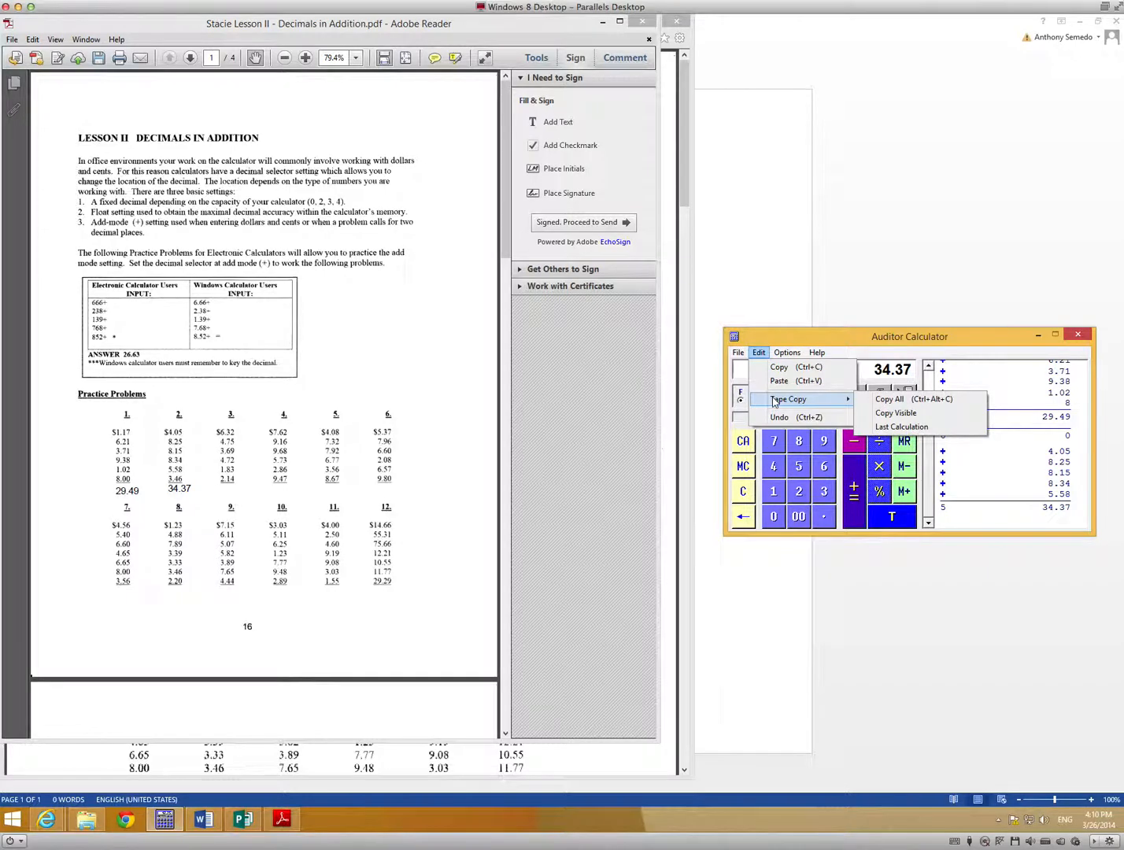
left_click(890, 400)
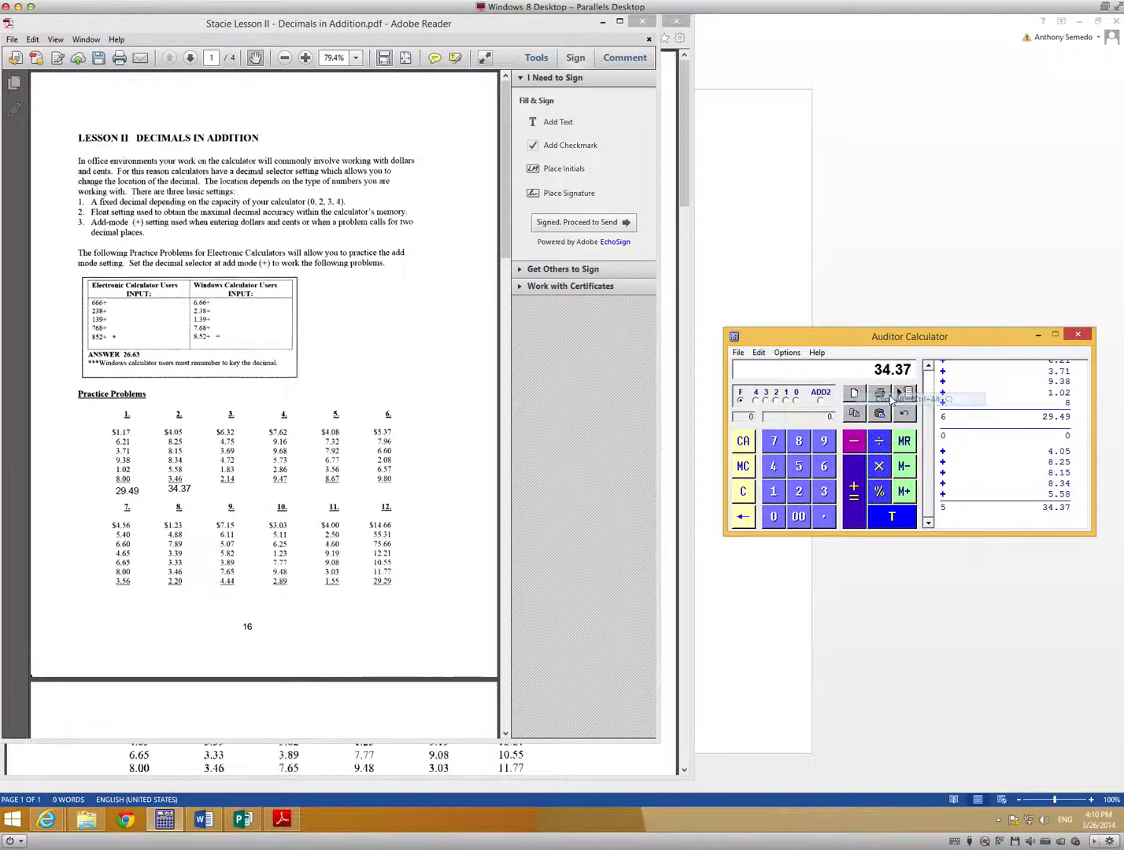
left_click(33, 39)
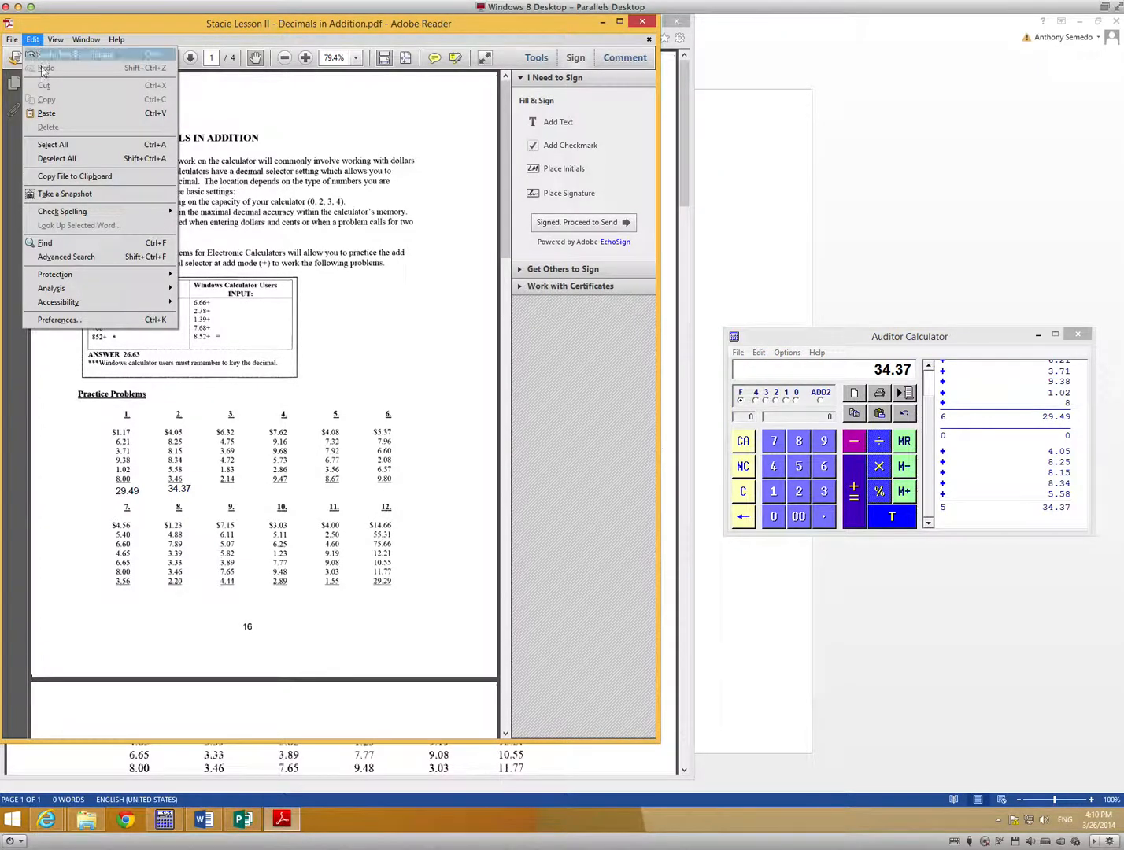
left_click(54, 108)
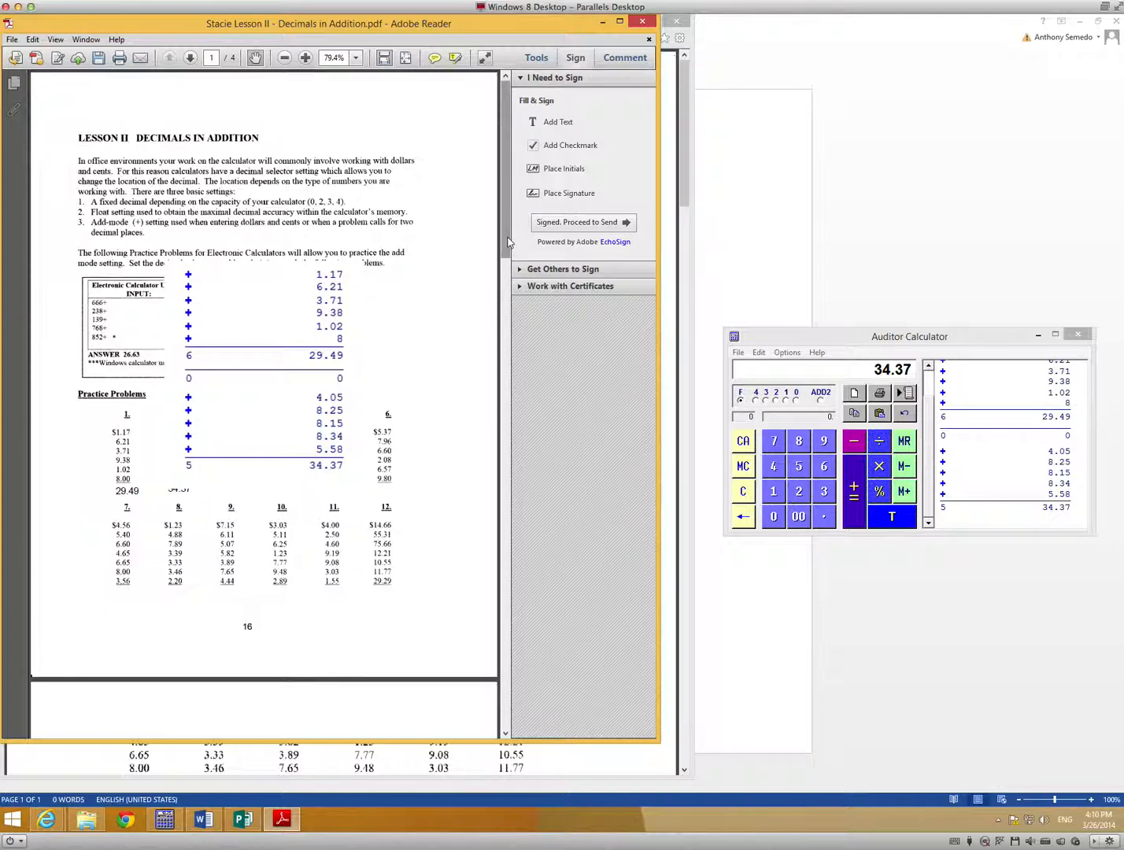
Move the pasted tape image down onto the blank top of page 3.
left_click_drag(508, 244, 503, 293)
left_click_drag(267, 141, 260, 558)
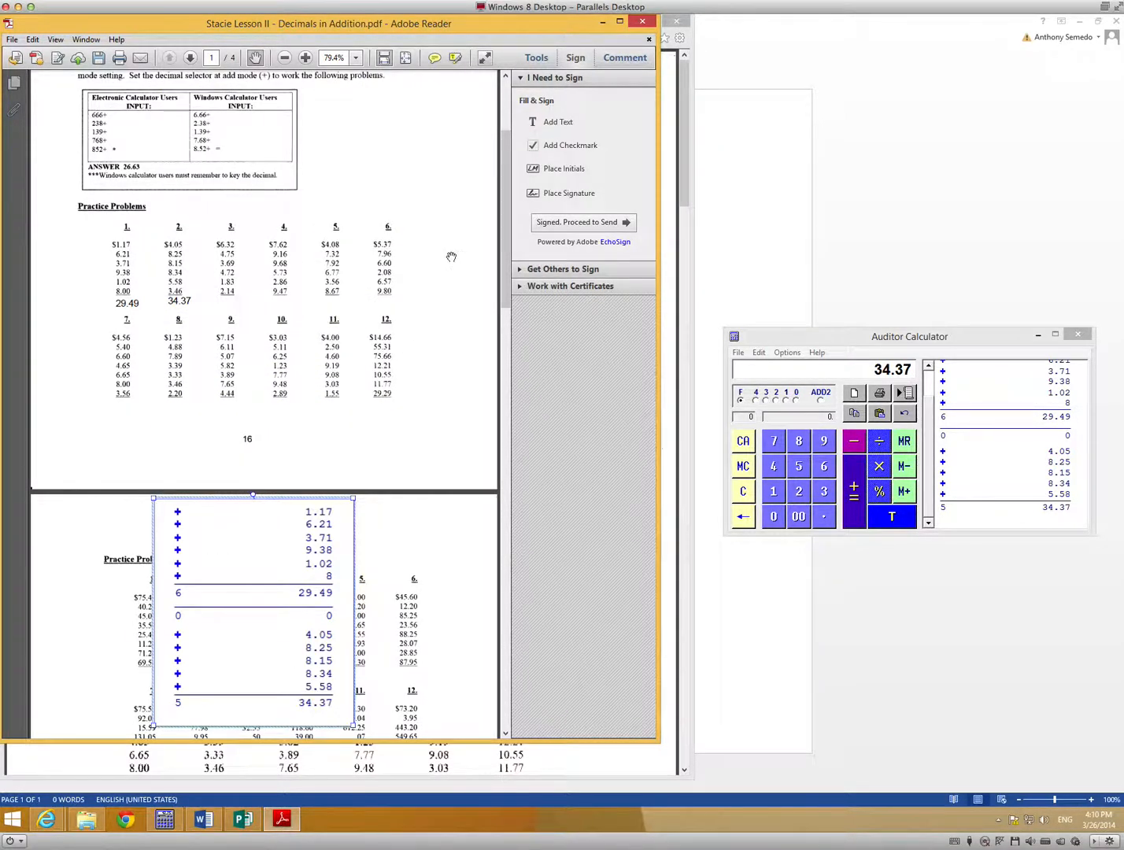
left_click_drag(505, 252, 504, 375)
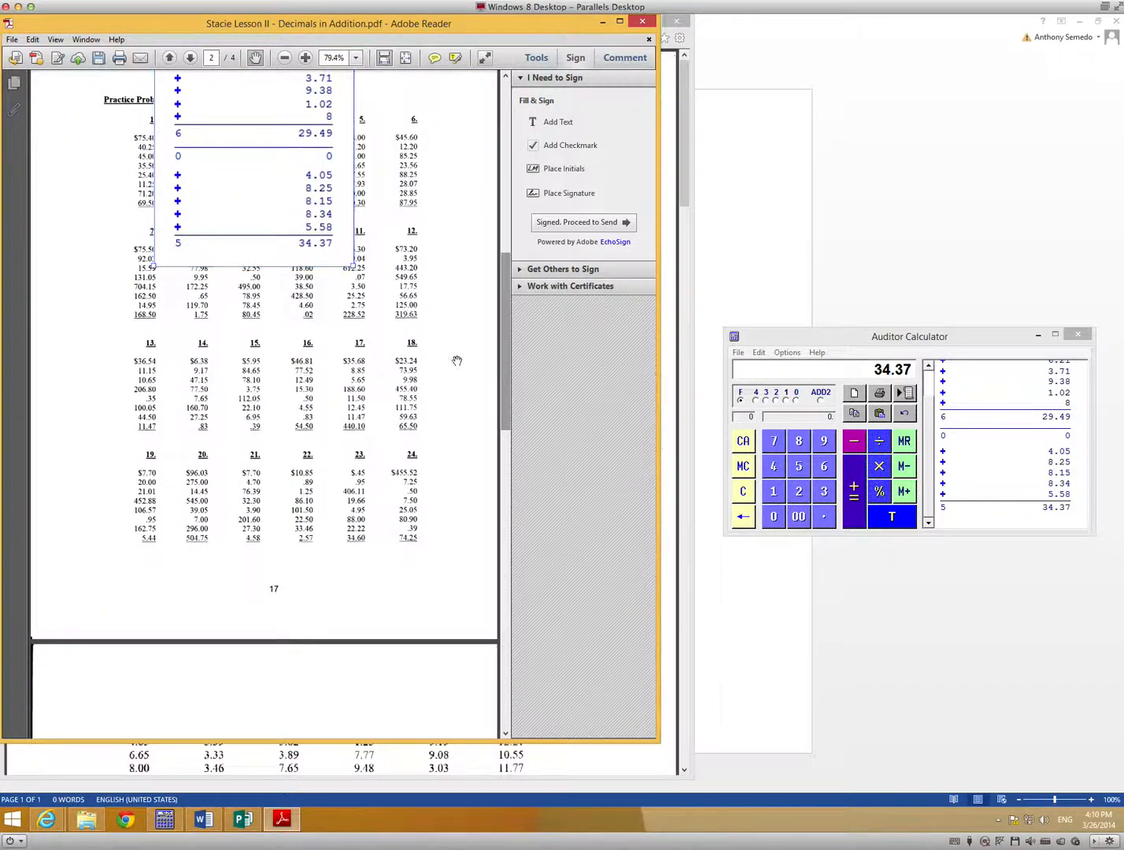
left_click_drag(277, 192, 211, 799)
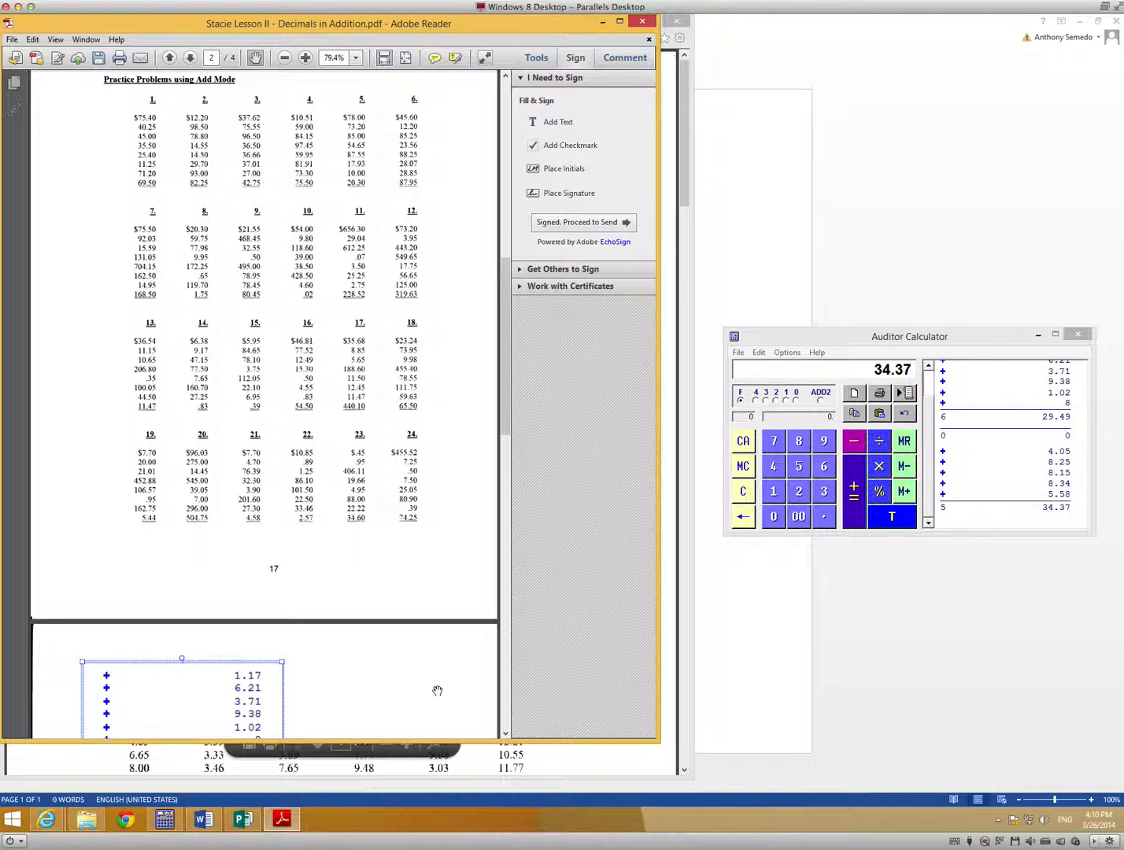
left_click_drag(510, 403, 510, 565)
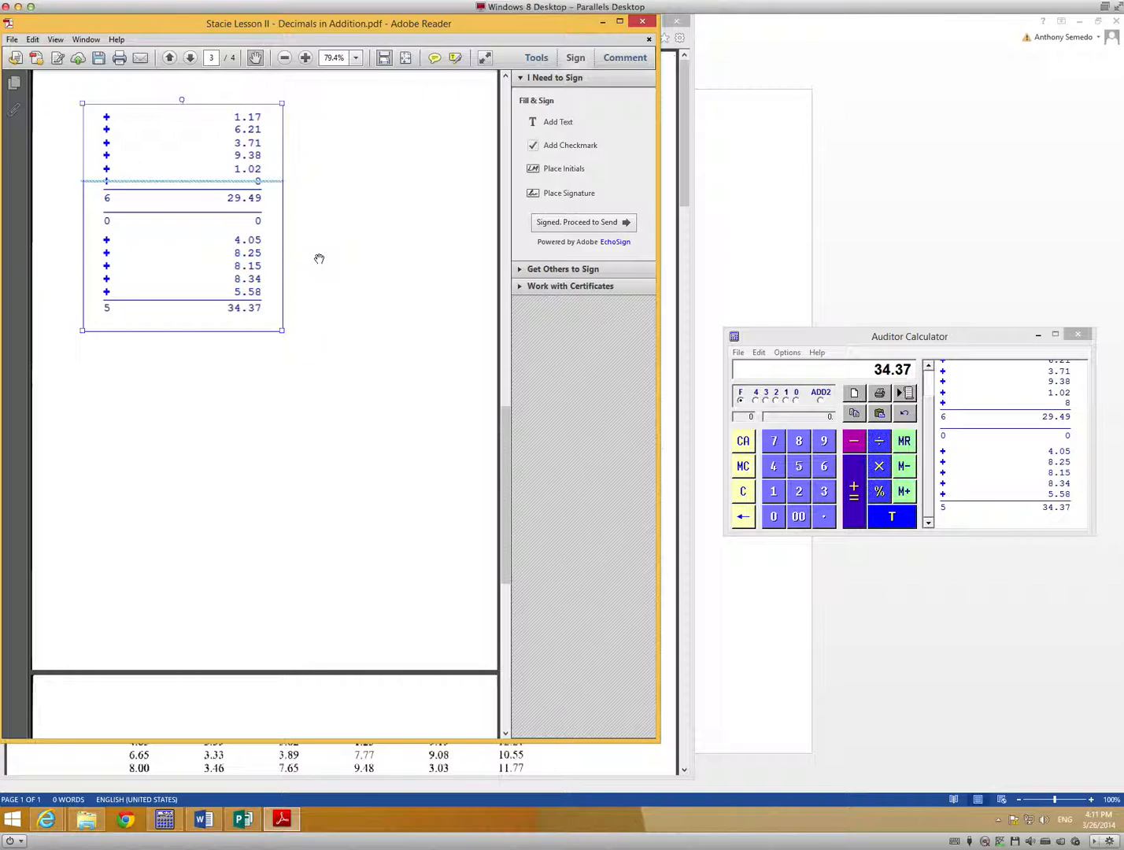
Save the PDF, replacing the existing file of the same name on the Desktop.
left_click(11, 39)
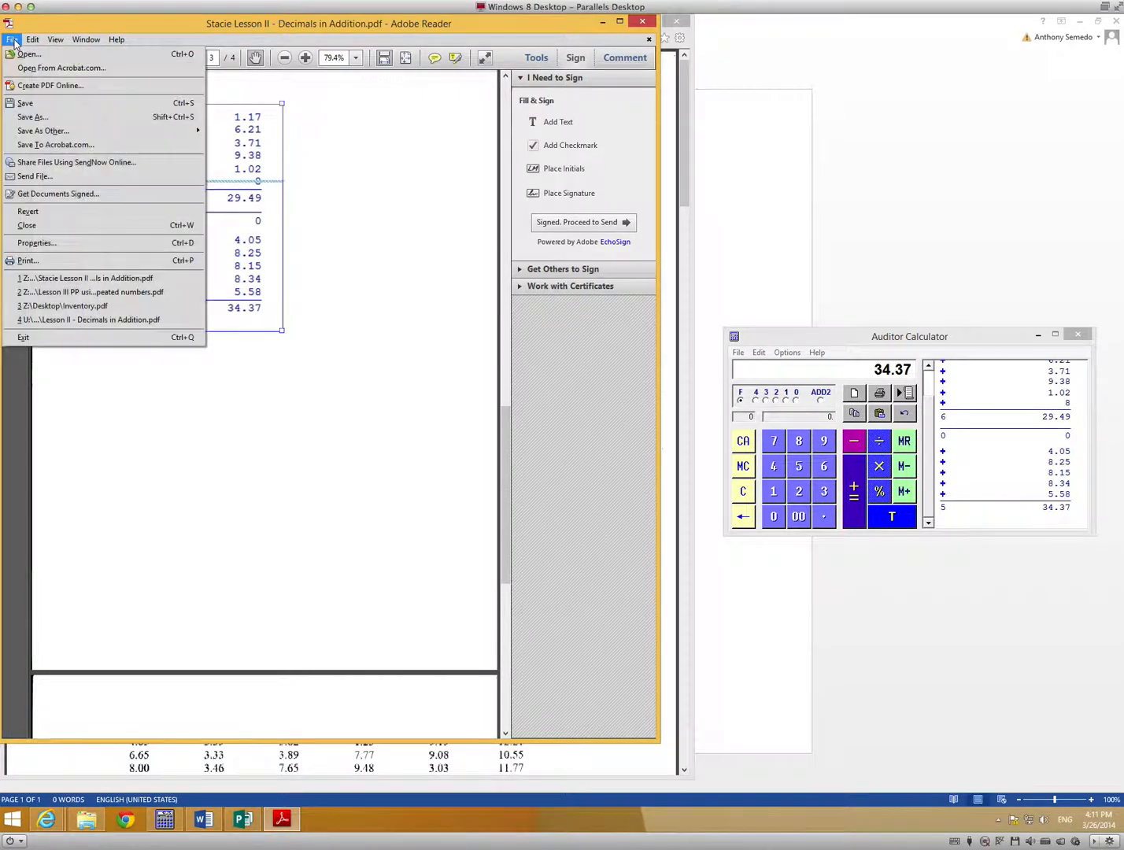
left_click(29, 104)
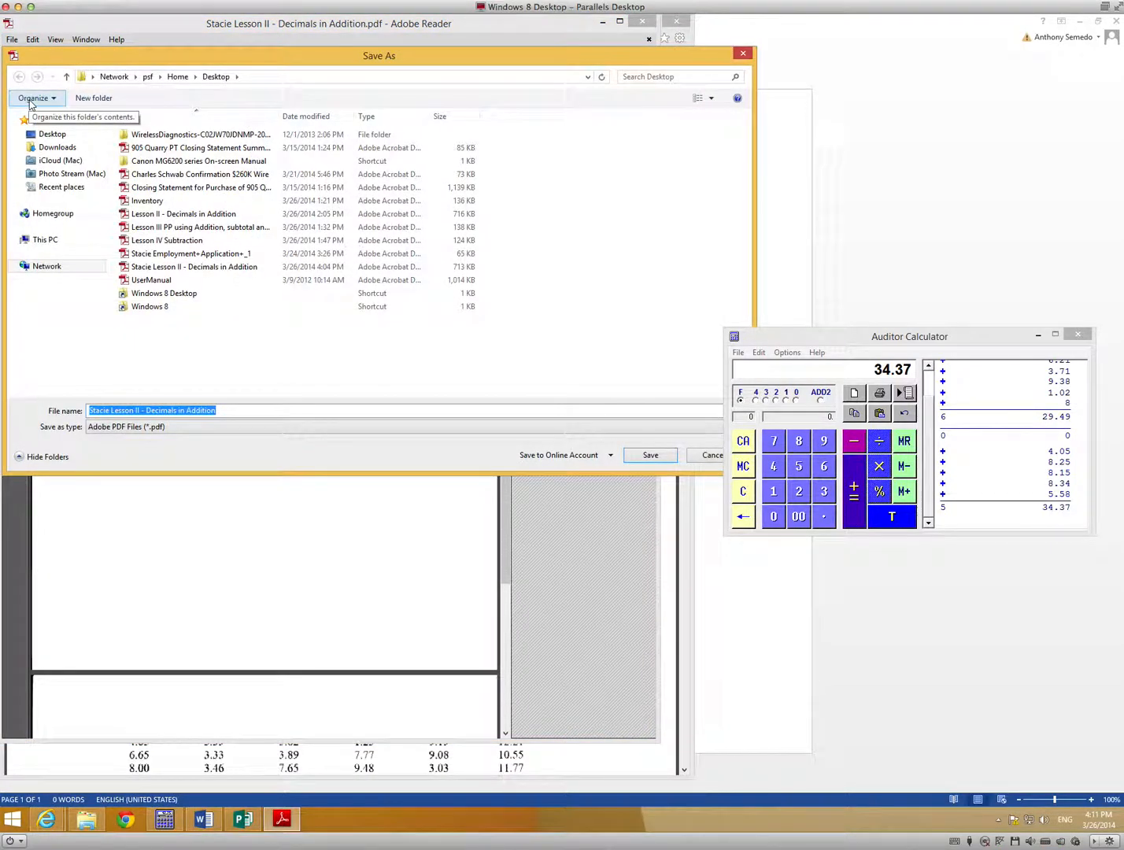
left_click(649, 457)
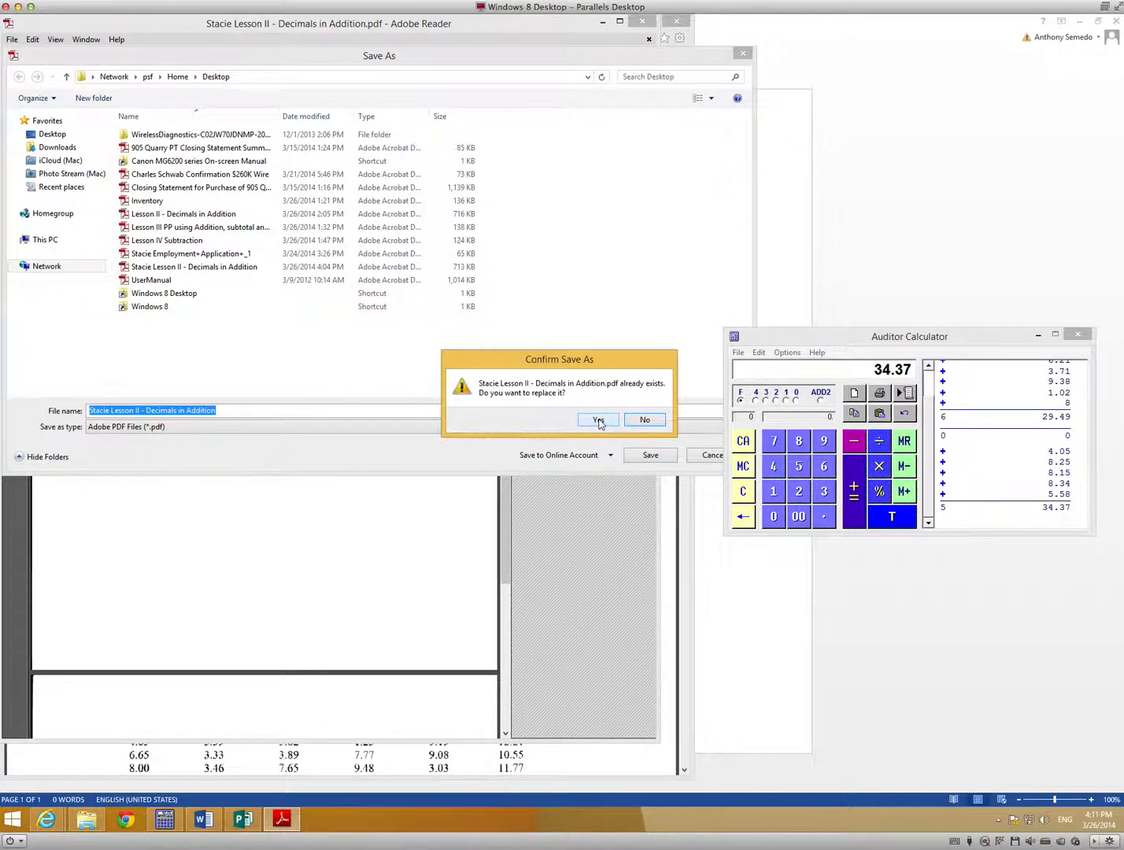
left_click(596, 422)
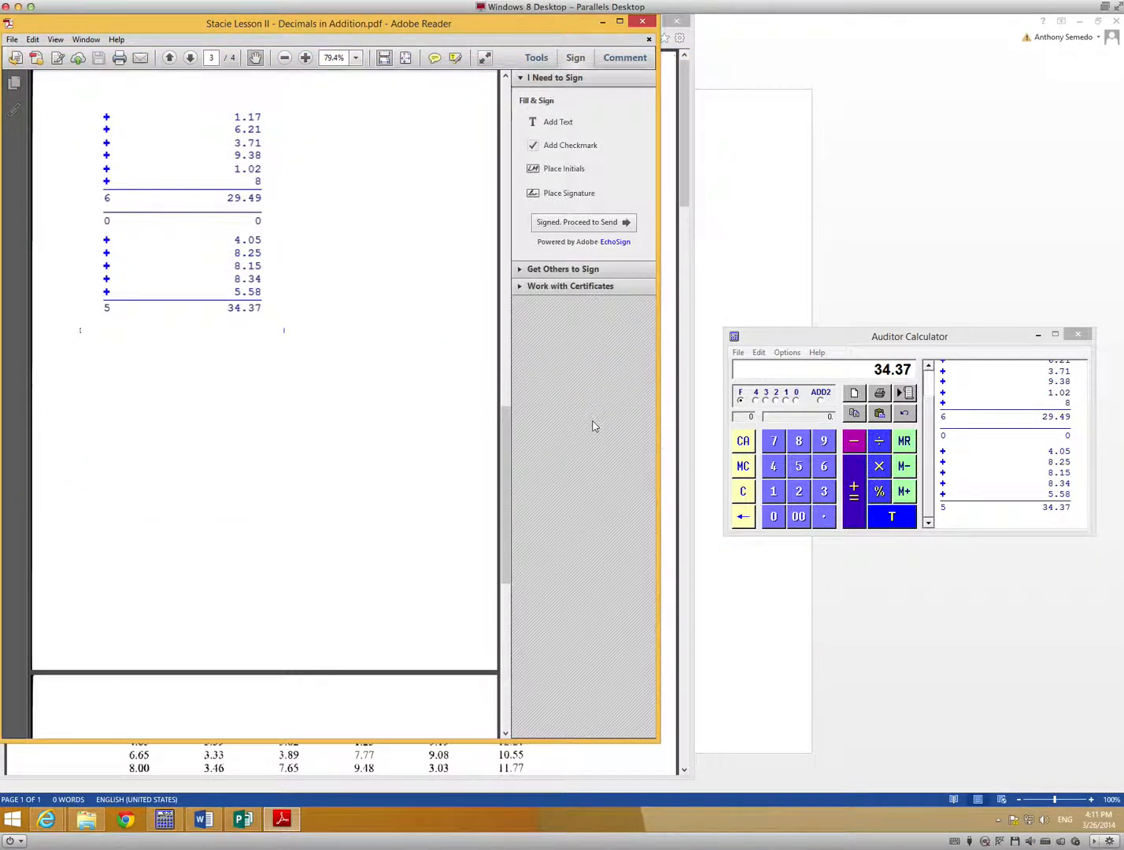